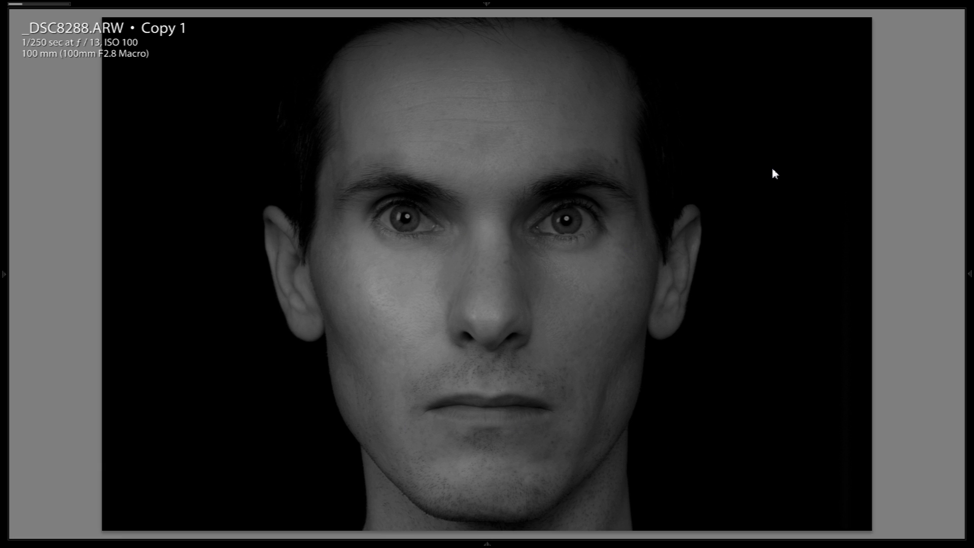
Step: Open the unedited color face shot _DSC8289.ARW in the full-size view
key("g")
left_click(822, 108)
key("e")
key("Right")
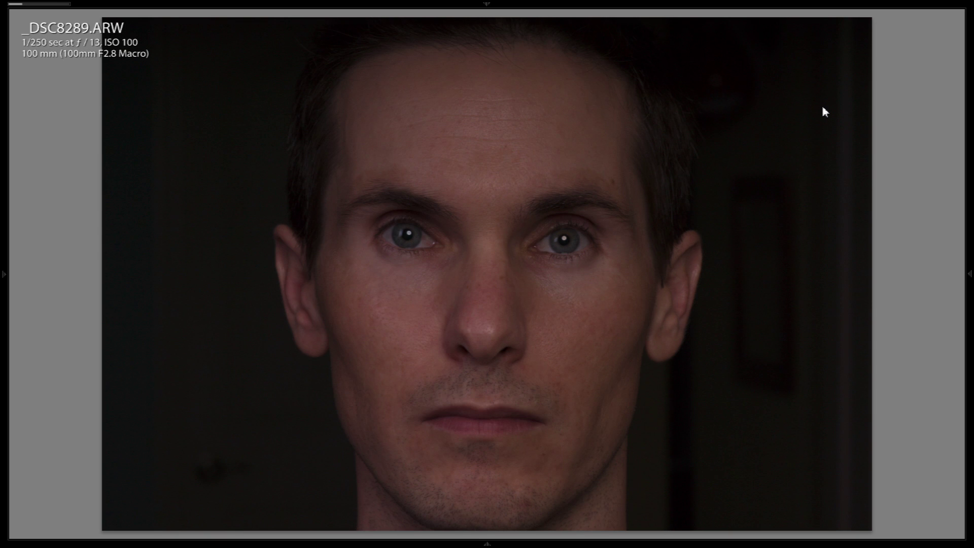
Step: Page through the takes of hands covering the face and hands alone, up to the black-and-white shot _DSC8367.ARW
key("Right")
key("Right")
key("Right")
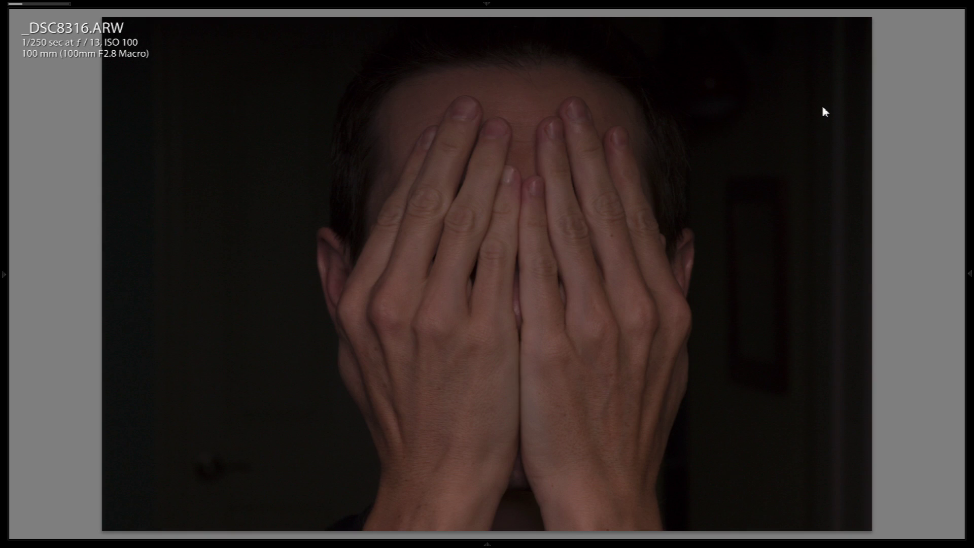
key("Right")
key("Right")
key("Right")
key("Right")
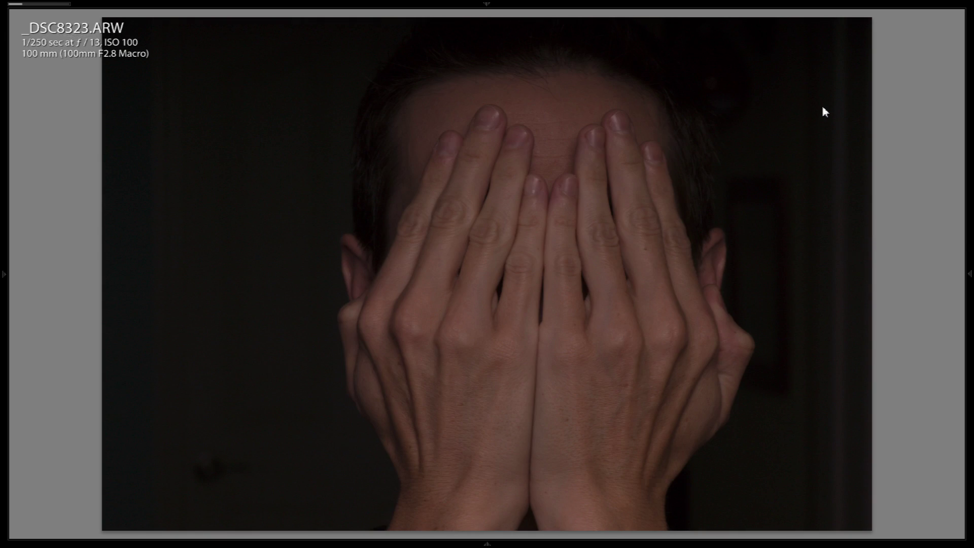
key("Right")
key("Right")
key("Right")
key("Right")
key("Right")
key("Right")
key("Right")
key("Right")
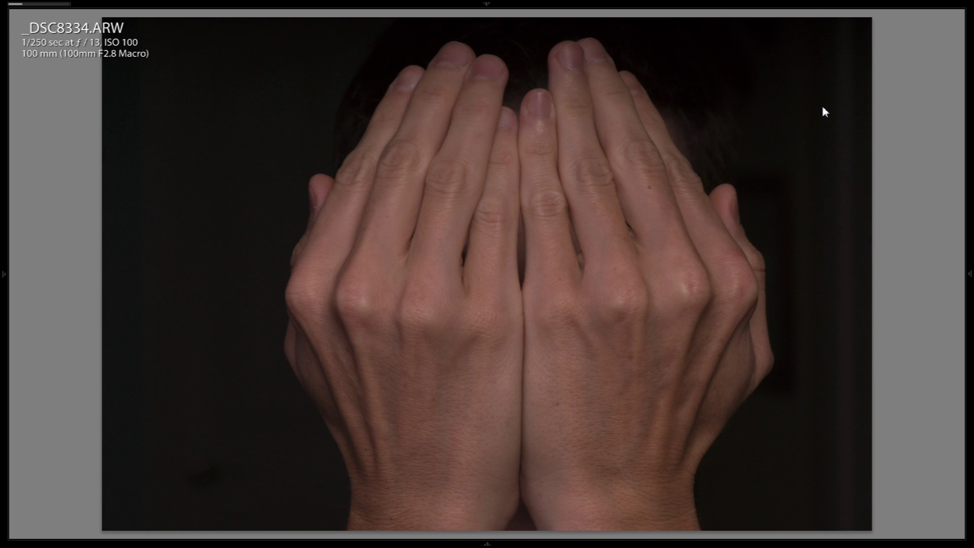
key("Right")
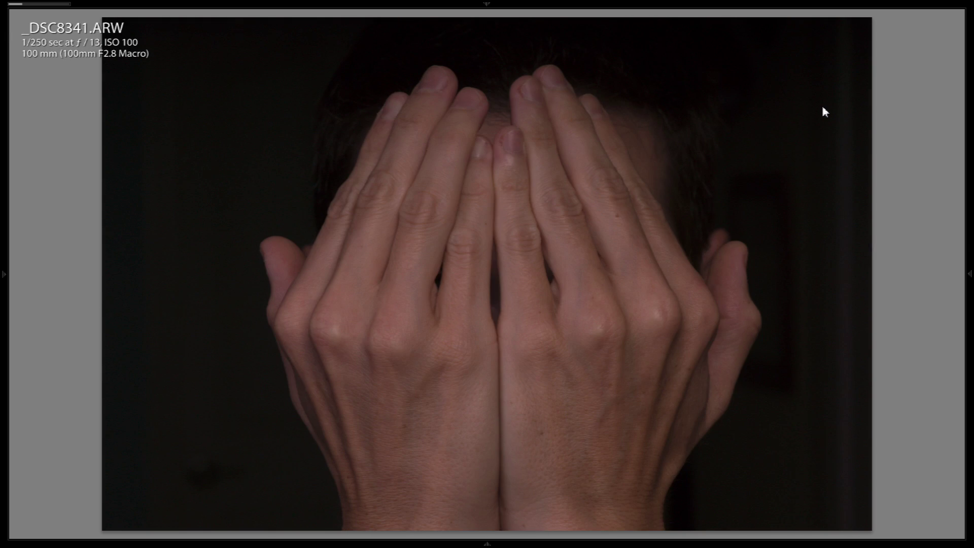
key("Right")
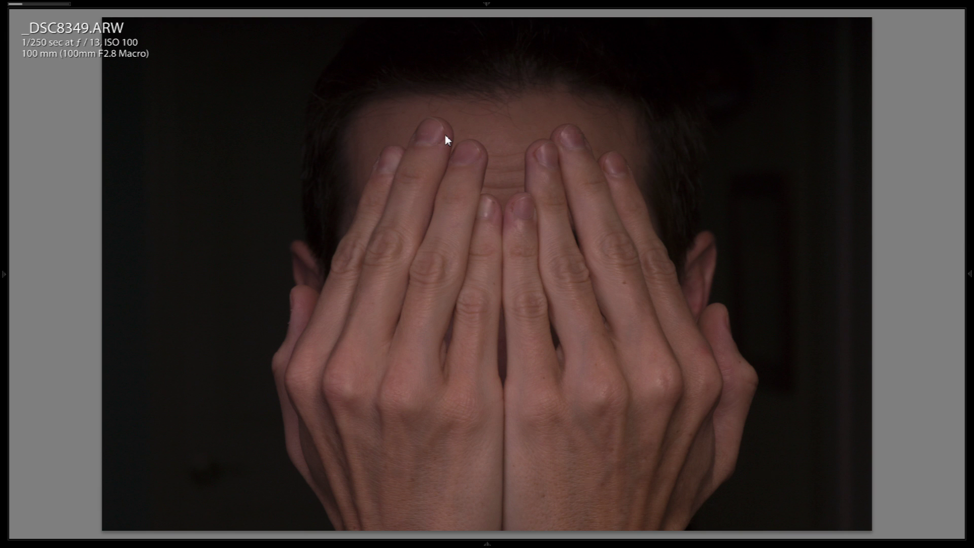
key("Right")
key("Right")
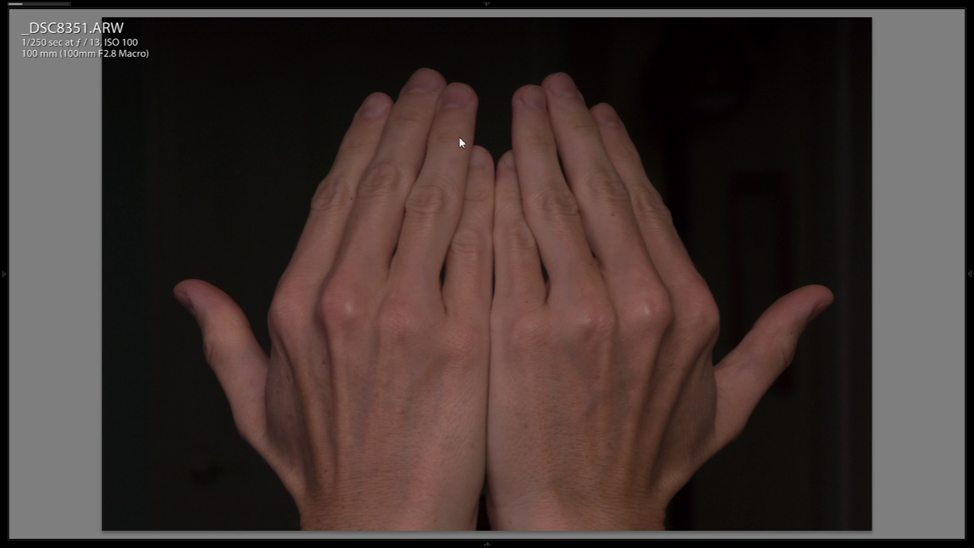
key("Right")
key("Right")
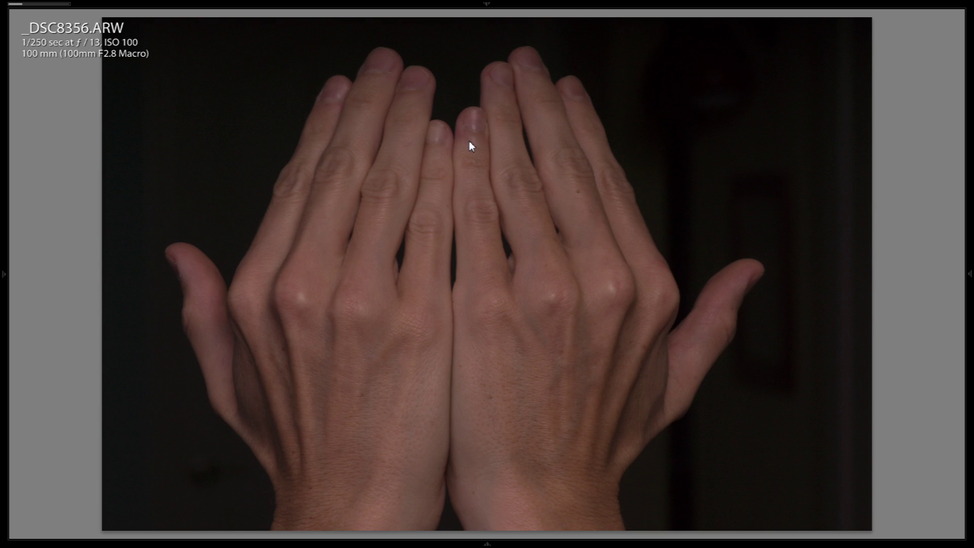
key("Right")
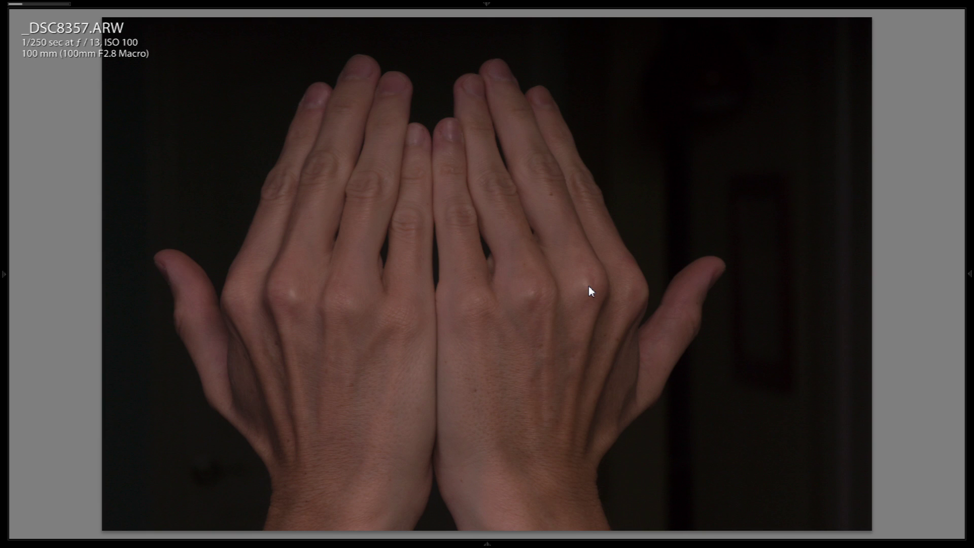
key("Right")
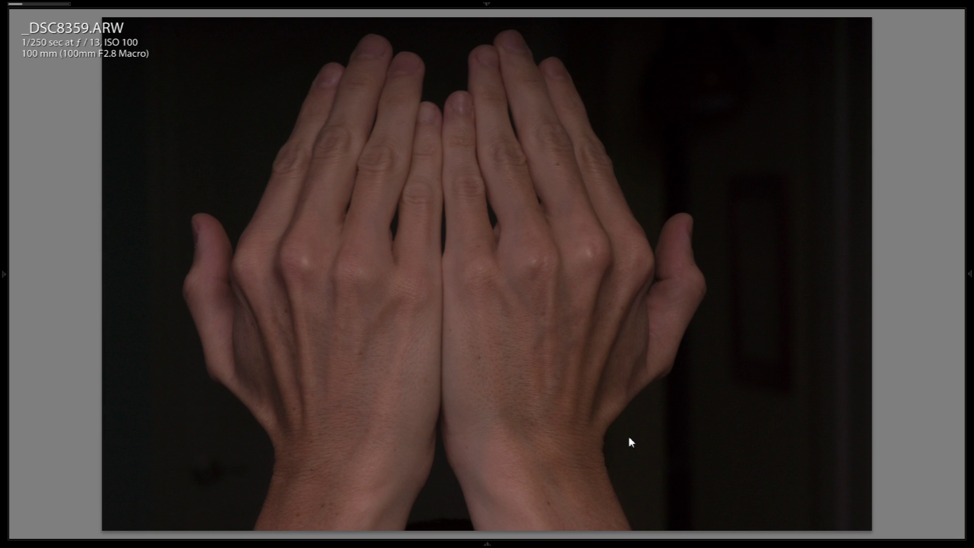
key("Right")
key("Right")
key("Right")
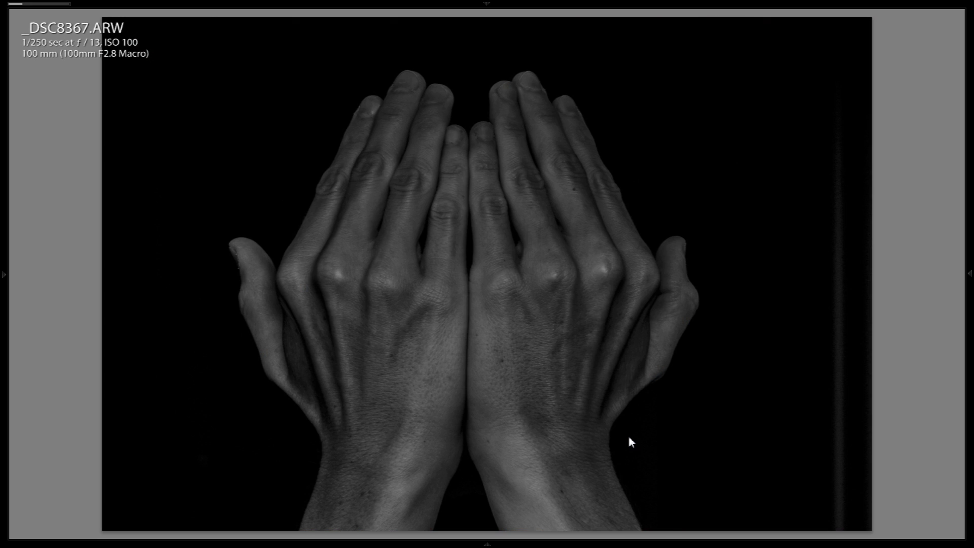
Step: Compare the hands photo _DSC8367.ARW with its unedited version and examine its basic, tone curve and black-and-white develop settings
key("d")
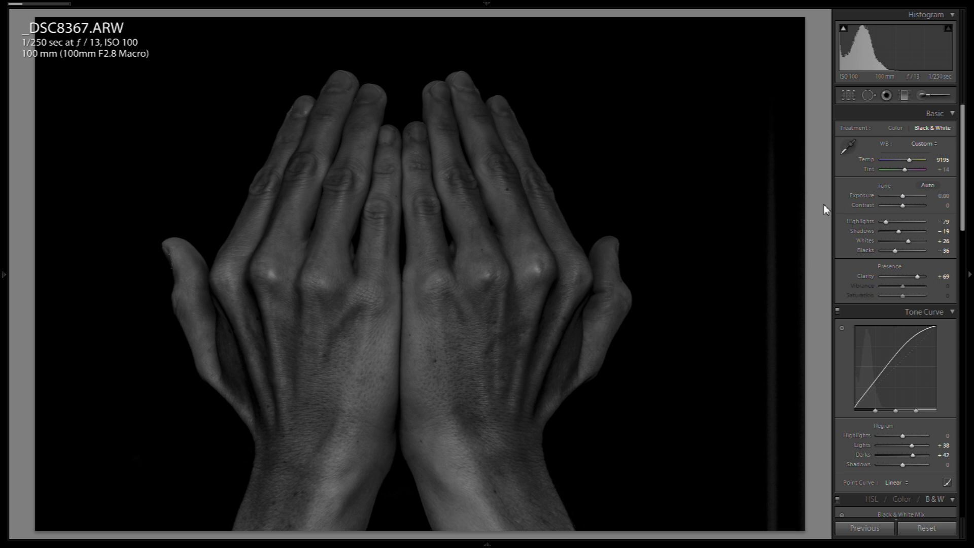
key("backslash")
key("backslash")
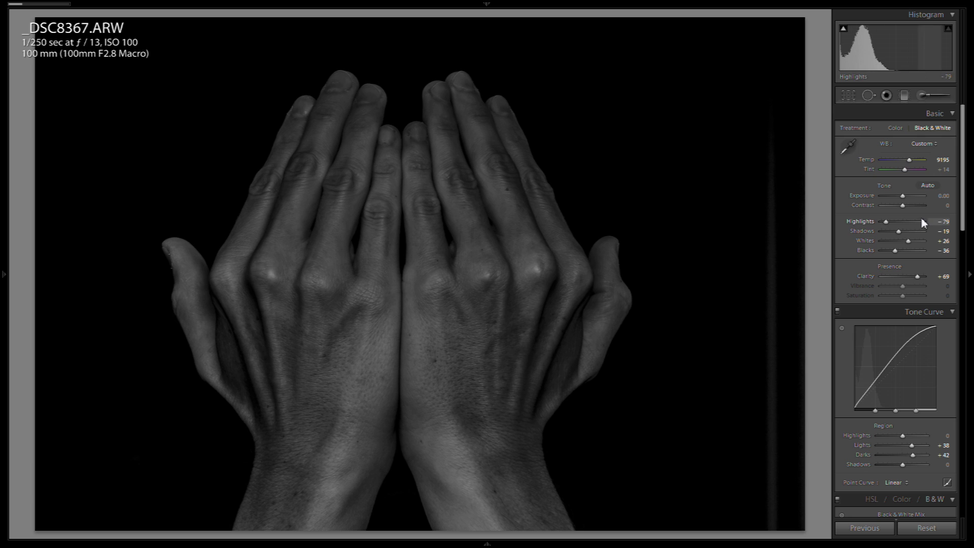
scroll(962, 191, "down", 3)
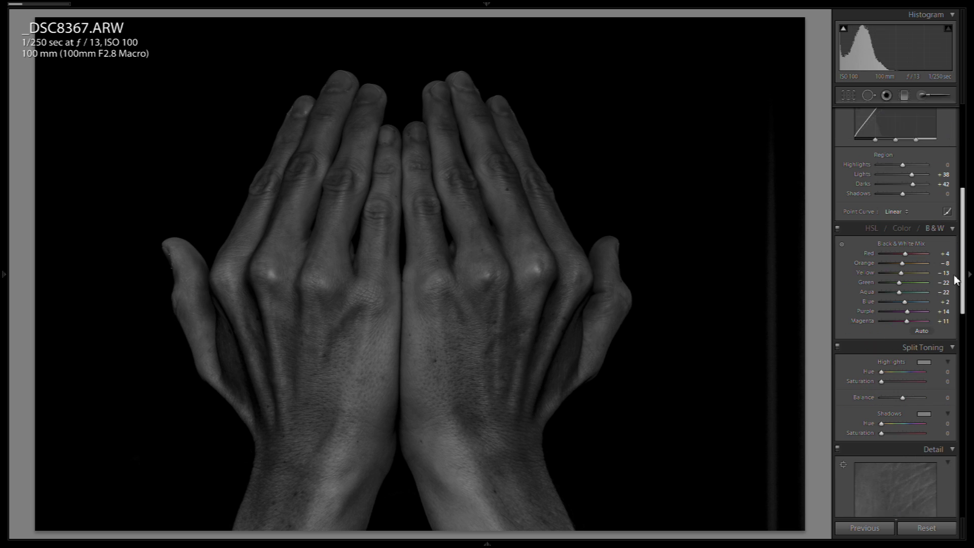
scroll(956, 224, "up", 3)
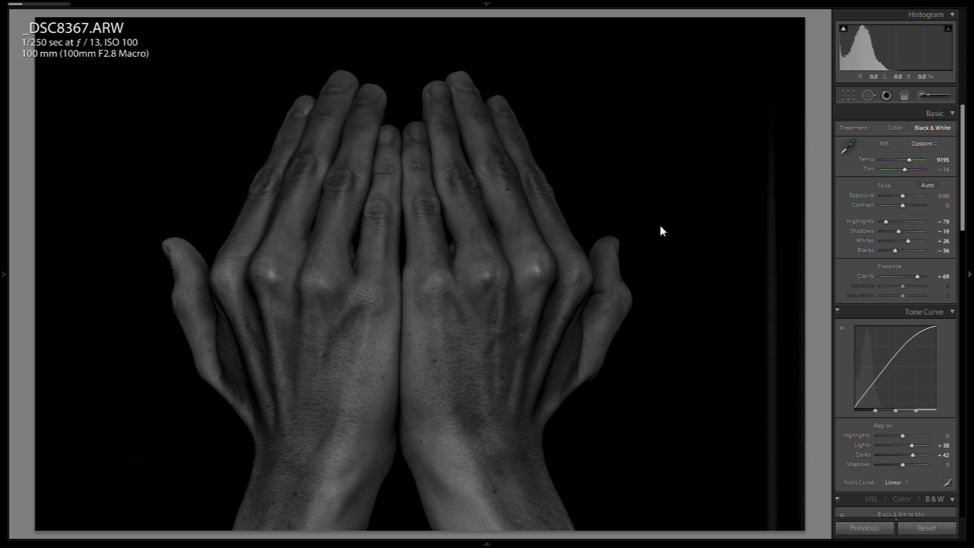
Step: Filter the library to flagged photos with three stars and higher, and inspect the develop settings of the black-and-white face copy
key("g")
key("ctrl+l")
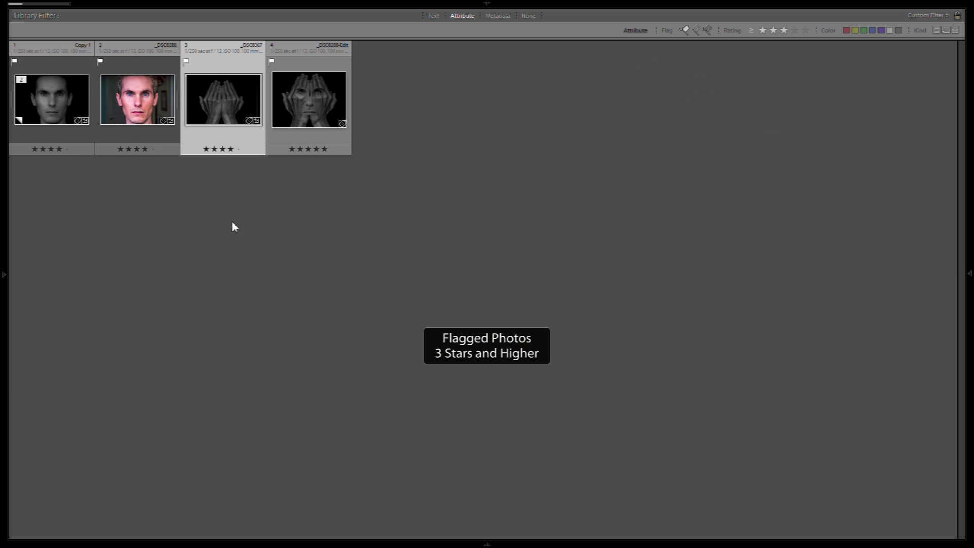
double_click(57, 112)
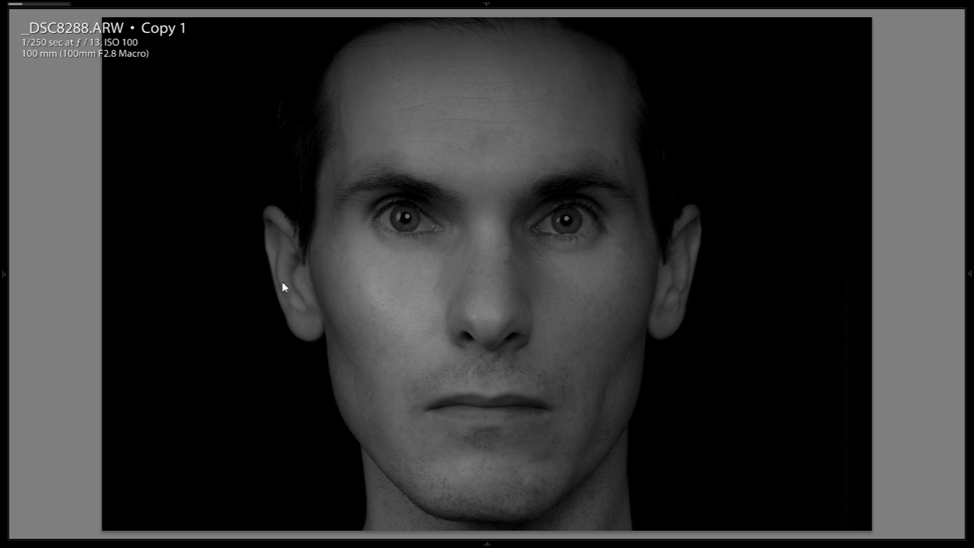
key("d")
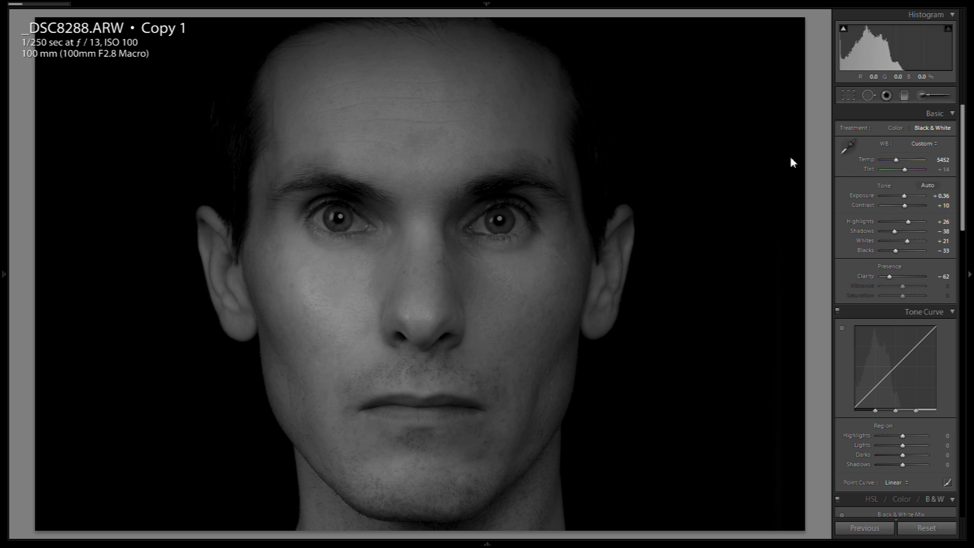
Step: View the color version of the face photo _DSC8288.ARW and show its develop settings
key("g")
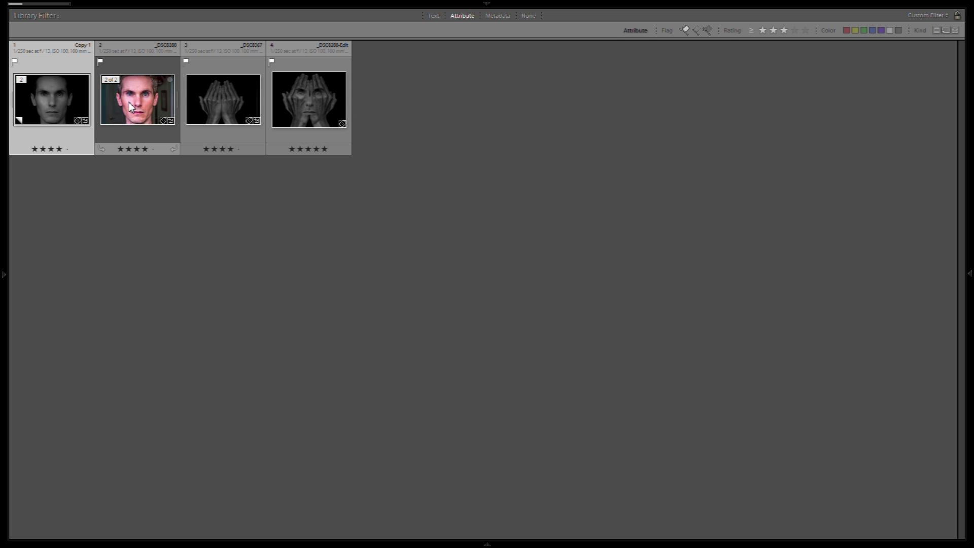
double_click(57, 105)
key("Right")
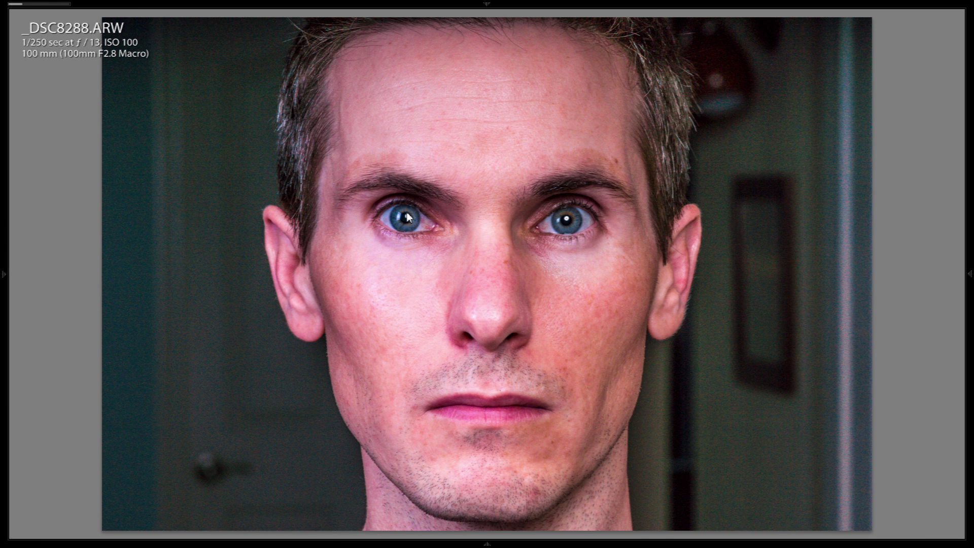
key("d")
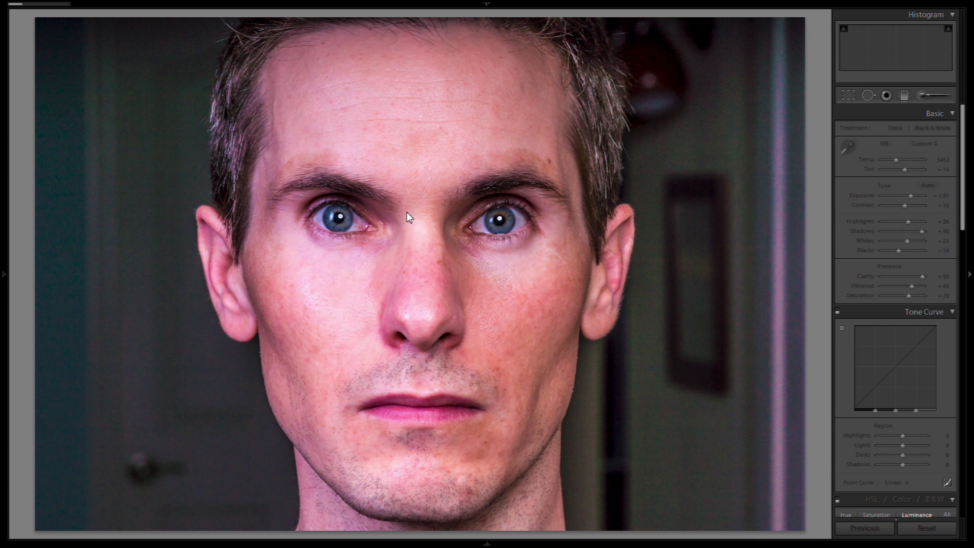
Step: Select the black-and-white face copy, the color face and the hands photo in the library and open them as layers in Photoshop
key("g")
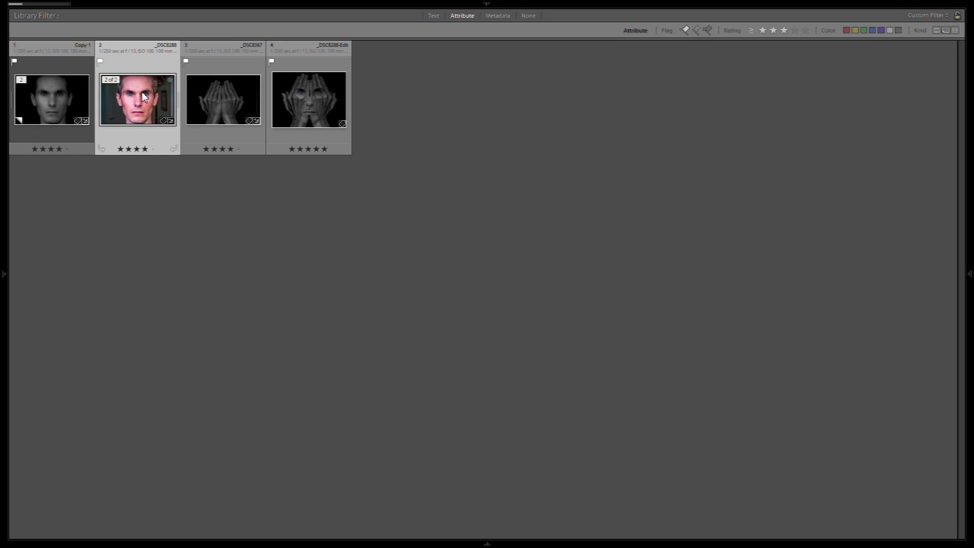
left_click(46, 103)
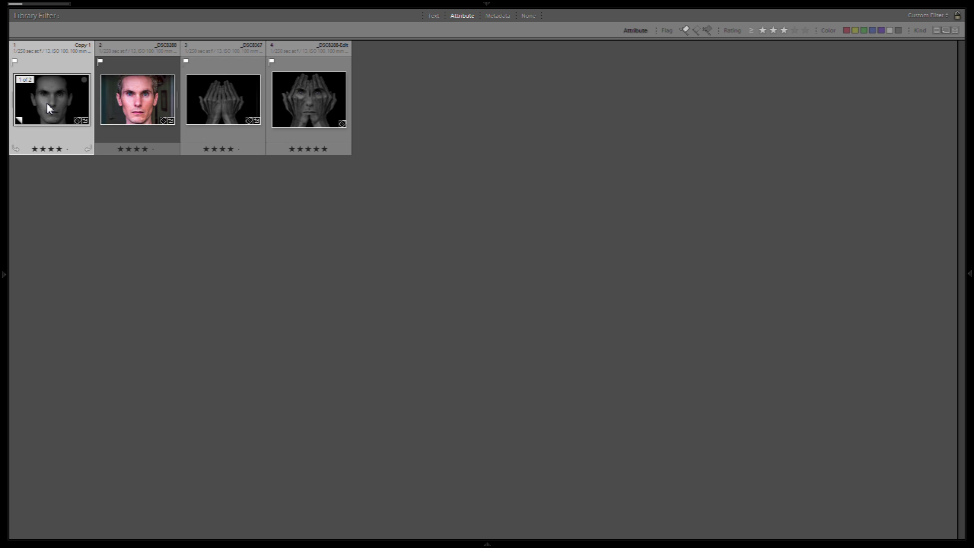
left_click(216, 104, "shift")
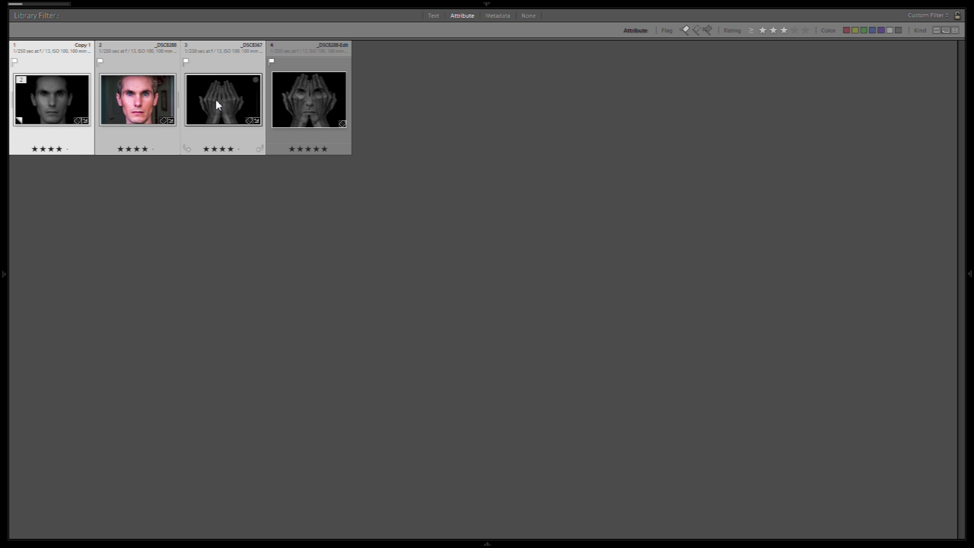
right_click(216, 101)
mouse_move(263, 205)
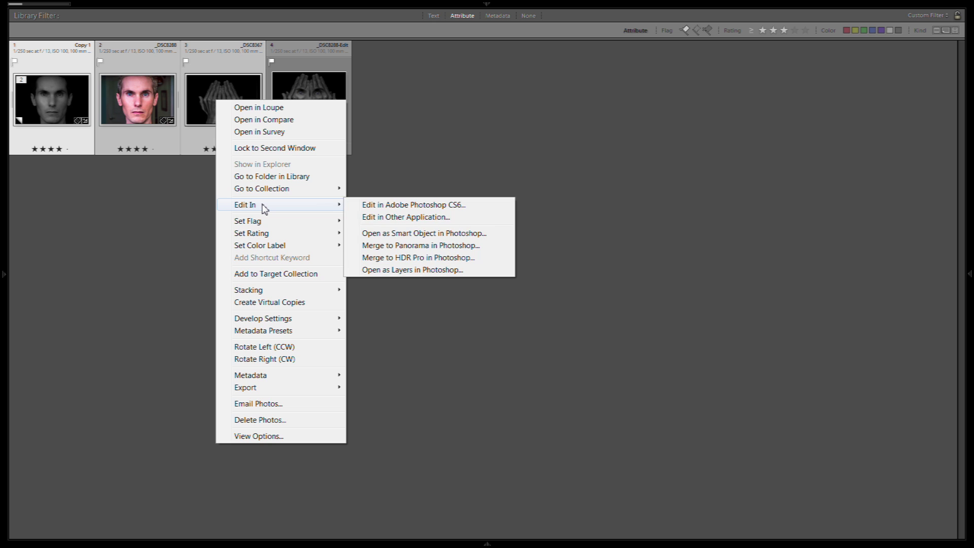
left_click(414, 270)
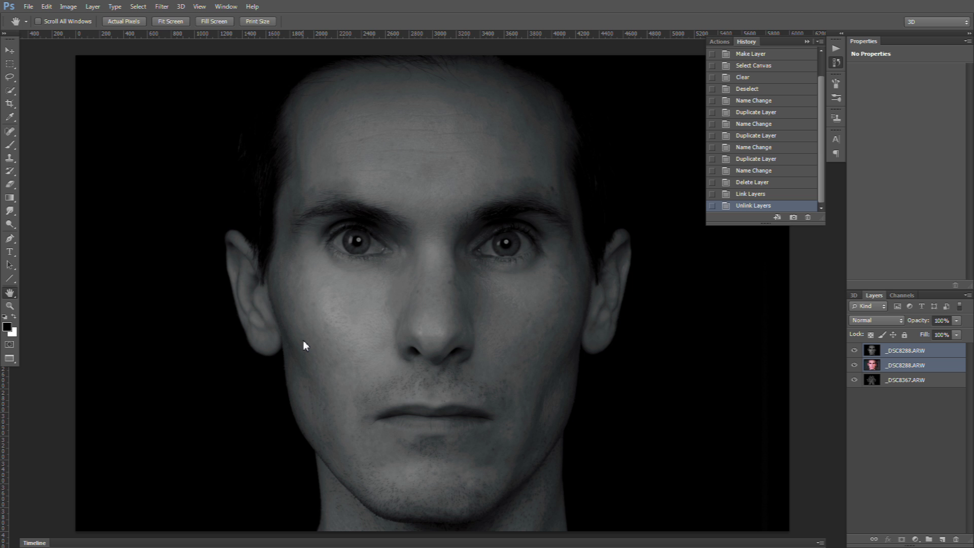
Step: Link the two _DSC8288.ARW face layers
right_click(896, 363)
left_click(791, 260)
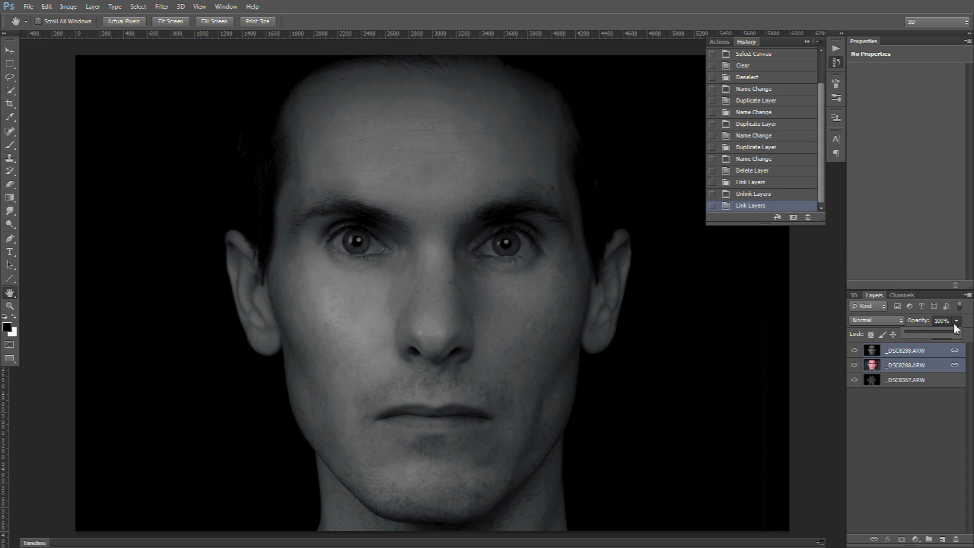
Step: Try adjusting the opacity of the two linked face layers together, and deselect them
left_click(954, 334)
left_click_drag(932, 337, 965, 335)
left_click(915, 498)
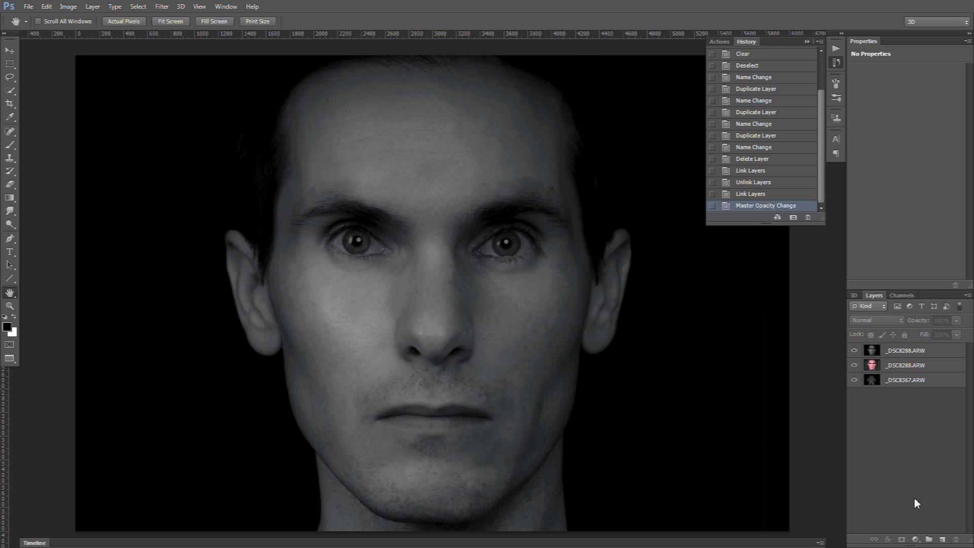
Step: Create a layer group named "face" and move the two _DSC8288.ARW layers into it
left_click(929, 539)
double_click(901, 349)
type("face")
key("Return")
left_click(902, 361)
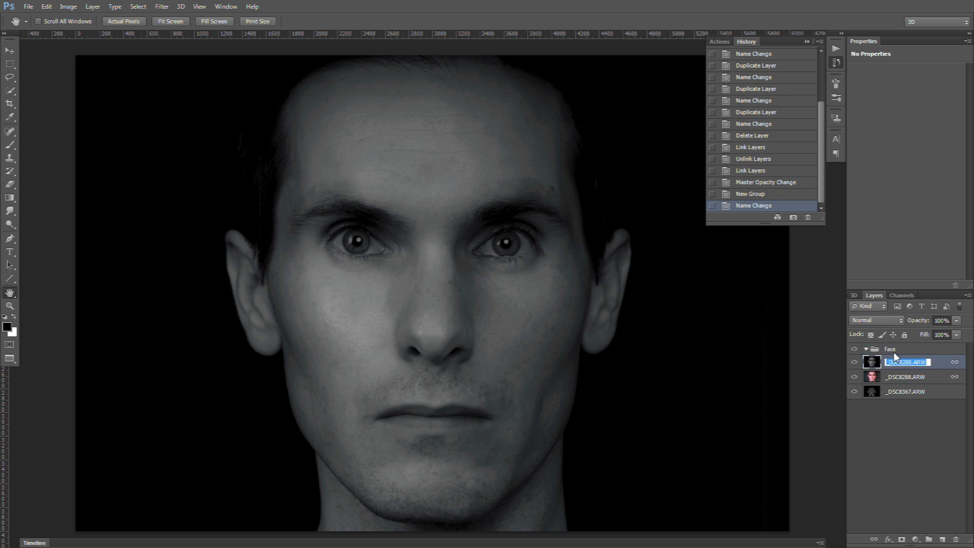
left_click_drag(884, 362, 903, 384)
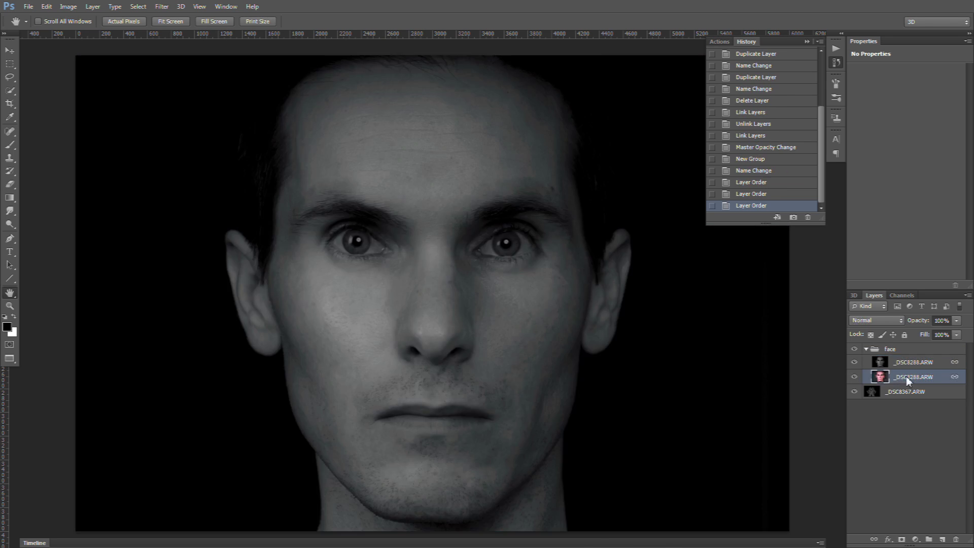
Step: Set the opacity of the face group to 38%
left_click(926, 348)
left_click(956, 320)
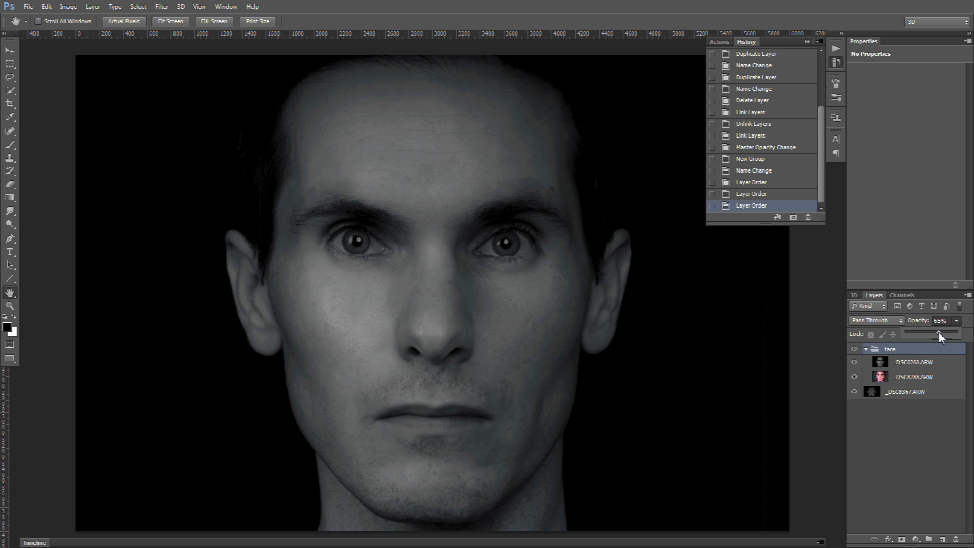
left_click_drag(924, 334, 925, 339)
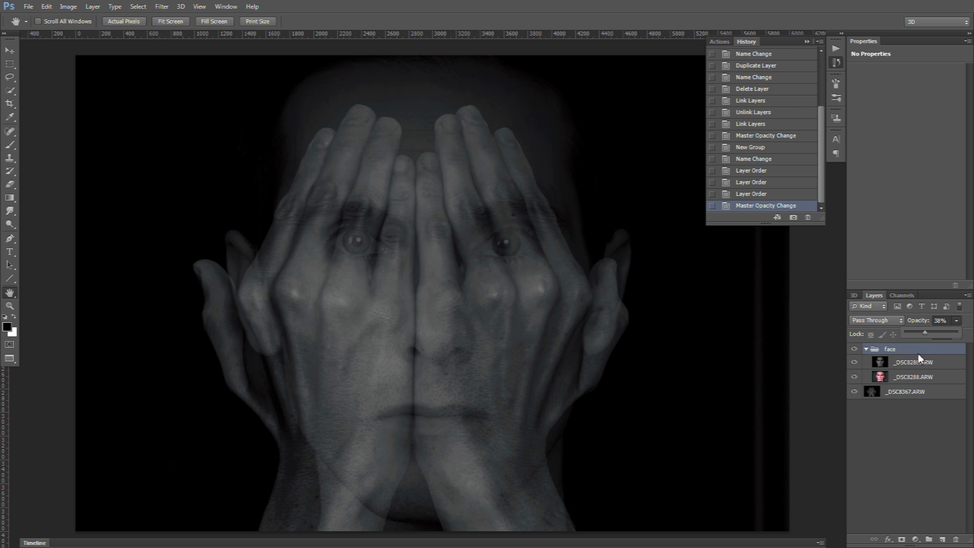
Step: Scale the linked face layers to about 76.63% with Free Transform and move them over the hands
left_click(920, 362)
key("ctrl+t")
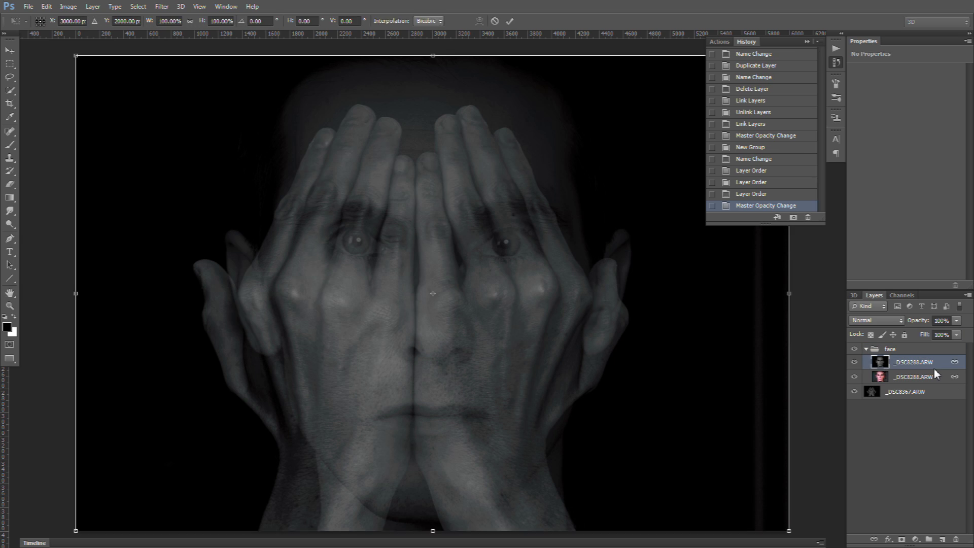
left_click_drag(79, 62, 333, 270)
scroll(370, 127, "down", 4)
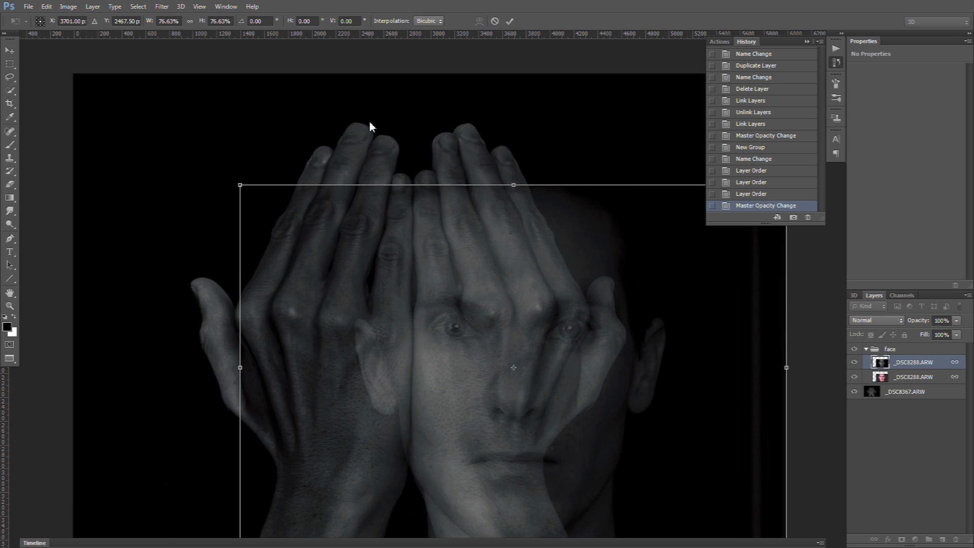
left_click_drag(415, 248, 322, 209)
left_click_drag(677, 103, 548, 30)
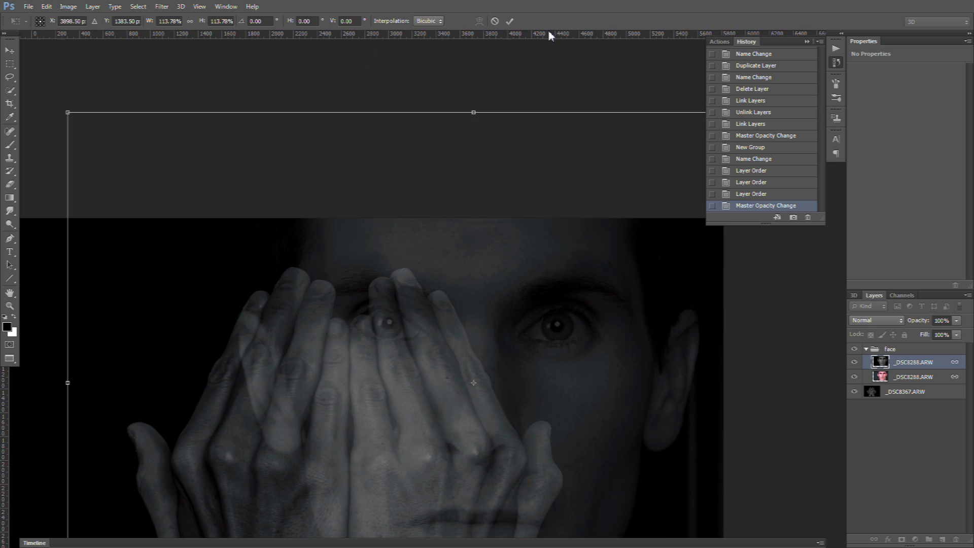
key("ctrl+z")
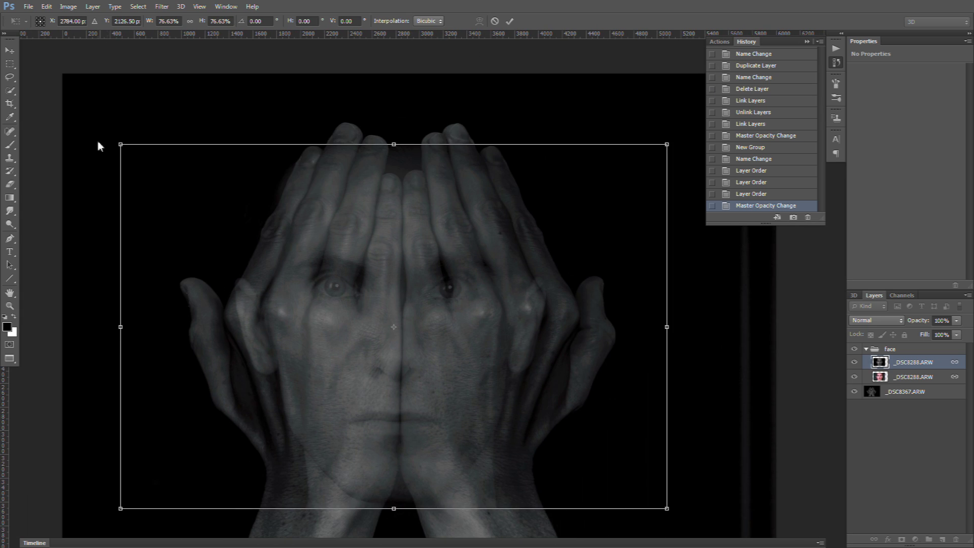
Step: Enlarge the linked face layers to about 92%, align them over the hands, and apply the transform
left_click_drag(120, 145, 36, 89)
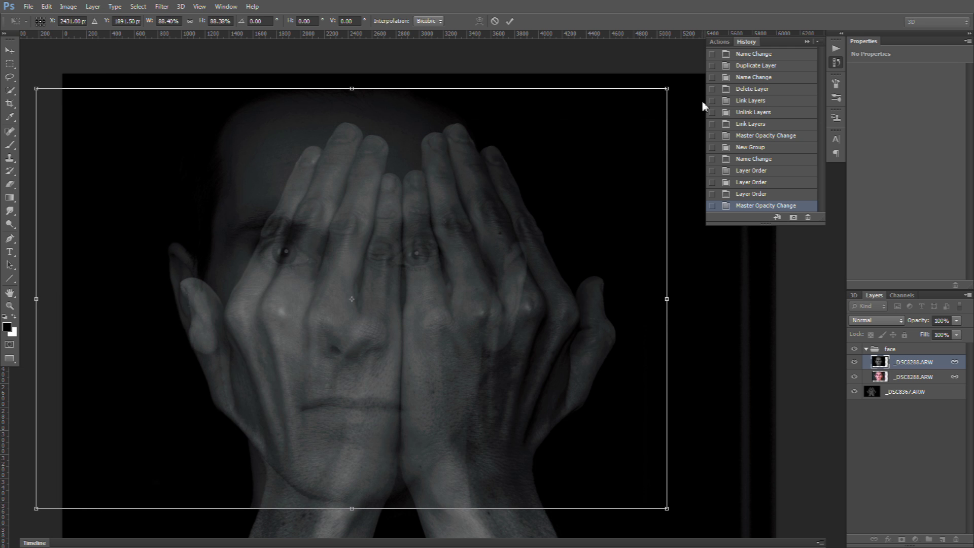
left_click_drag(668, 91, 718, 79)
left_click_drag(449, 256, 477, 299)
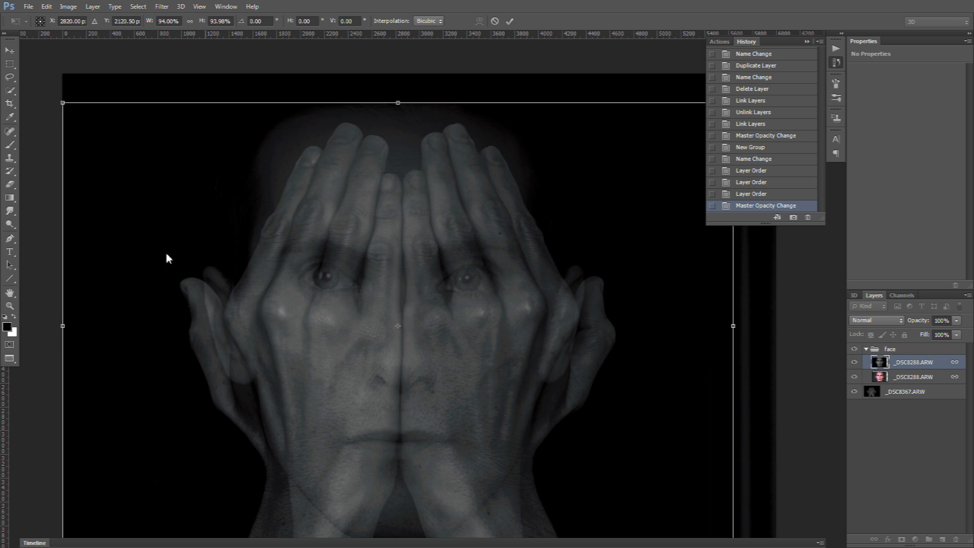
left_click_drag(63, 103, 76, 110)
left_click_drag(255, 231, 256, 218)
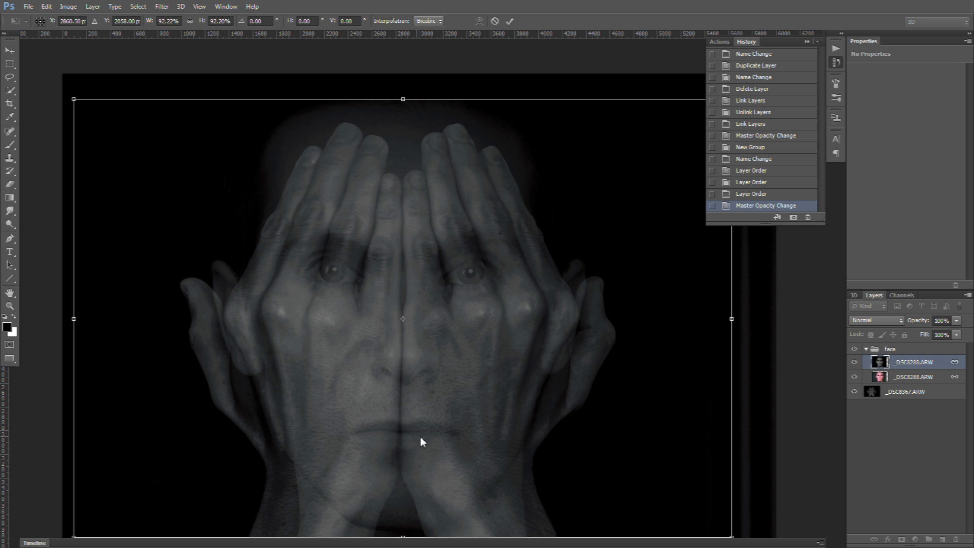
key("space")
key("Return")
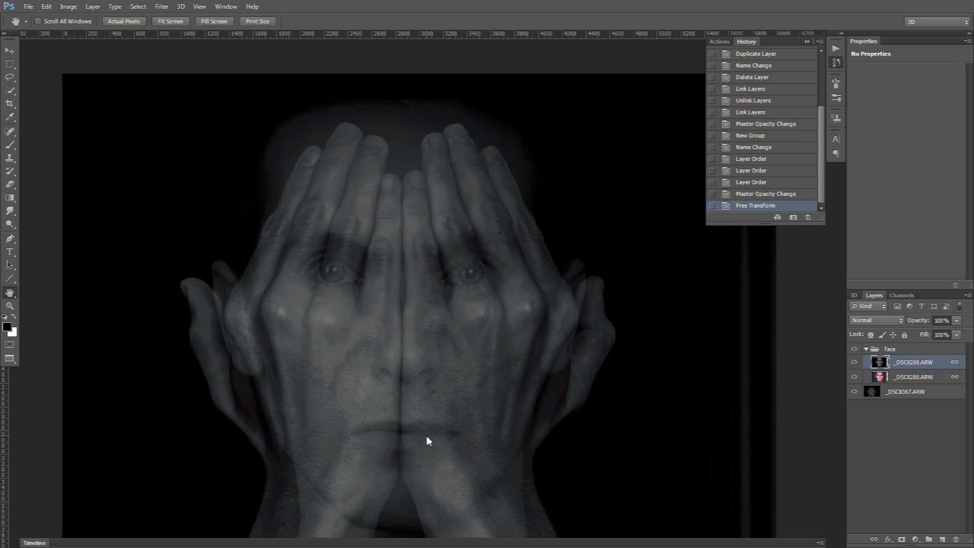
Step: Hide the lower _DSC8288.ARW layer and add a layer mask to the upper one
left_click(855, 375)
left_click(902, 540)
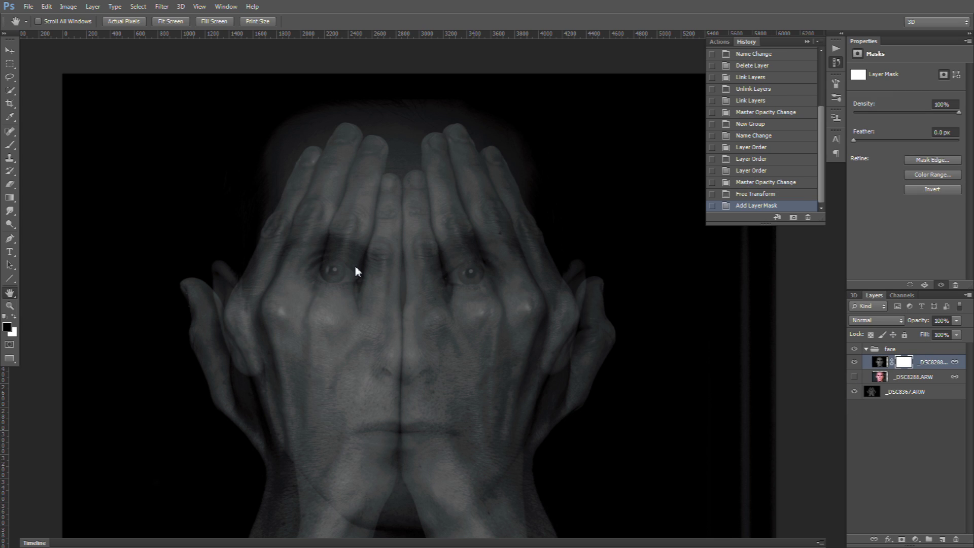
Step: Paint black over both eyes on the layer mask with a 700 px brush at 100% flow
key("b")
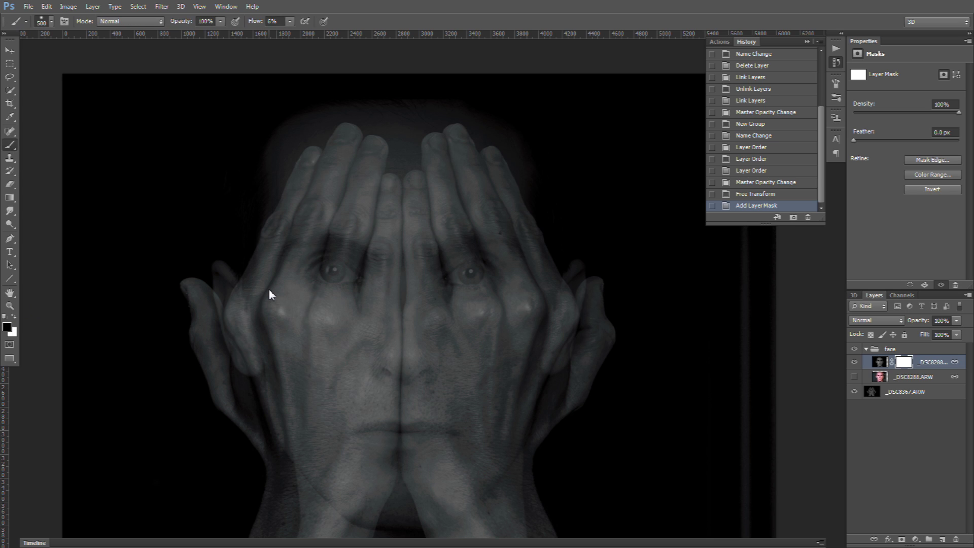
key("bracketright")
left_click(334, 272)
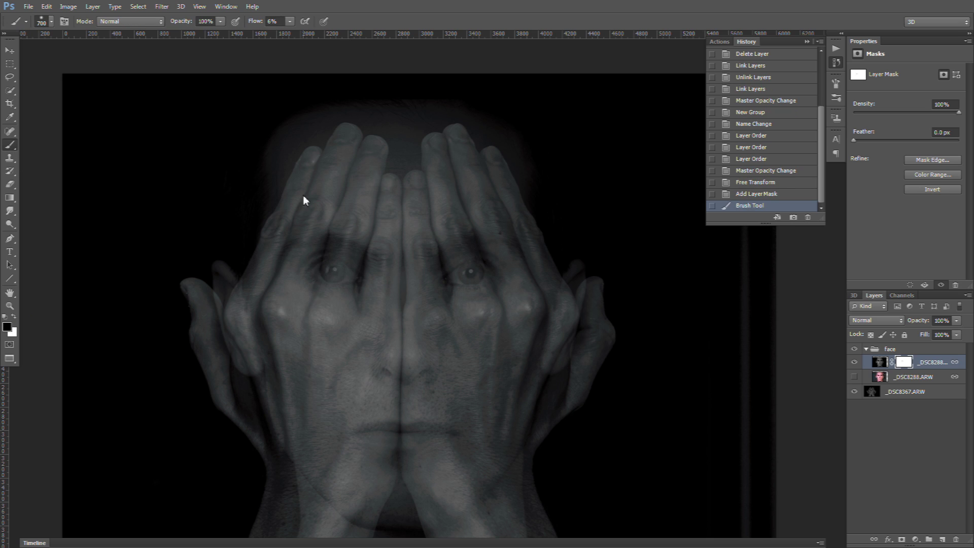
left_click(290, 21)
left_click_drag(287, 33, 339, 33)
left_click_drag(336, 244, 324, 271)
left_click(361, 286)
left_click(467, 278)
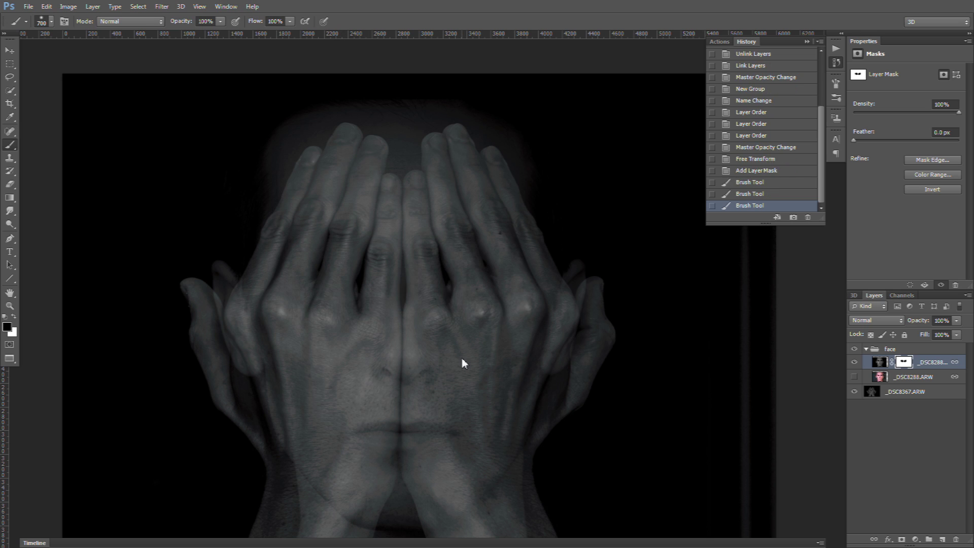
Step: Paint black on the layer mask over the nose, mouth, chin, jaw and both ears
left_click(401, 378)
left_click_drag(372, 437, 467, 435)
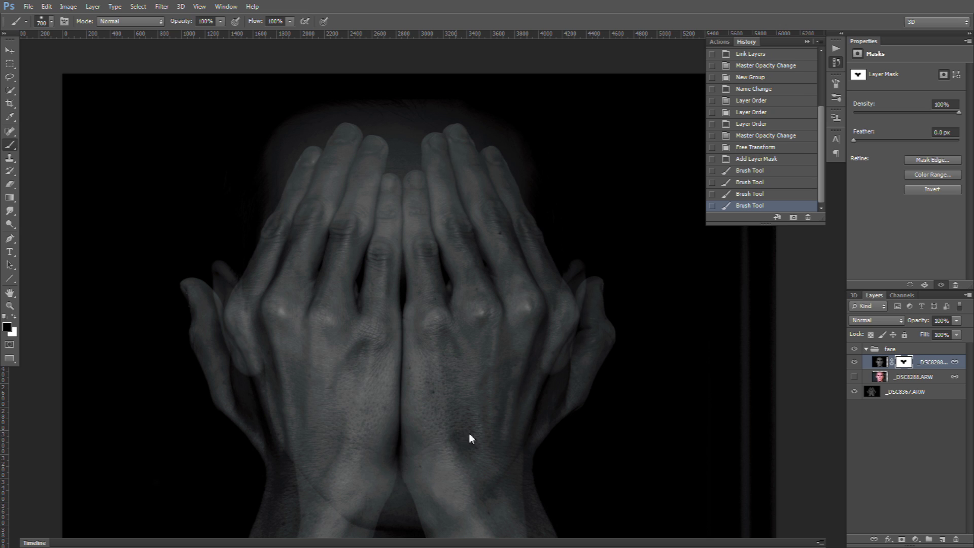
scroll(398, 486, "down", 3)
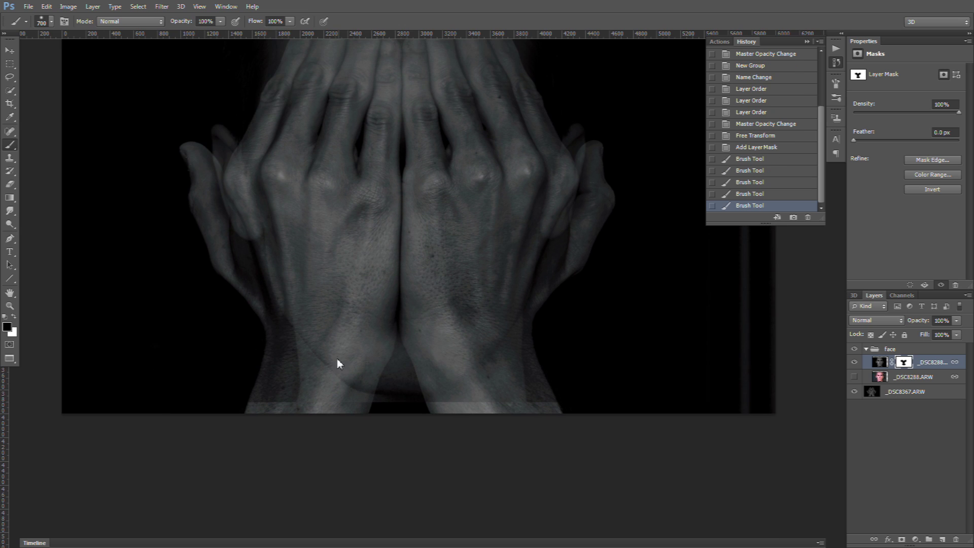
mouse_move(373, 338)
left_mouse_down()
mouse_move(333, 365)
mouse_move(285, 308)
left_mouse_up()
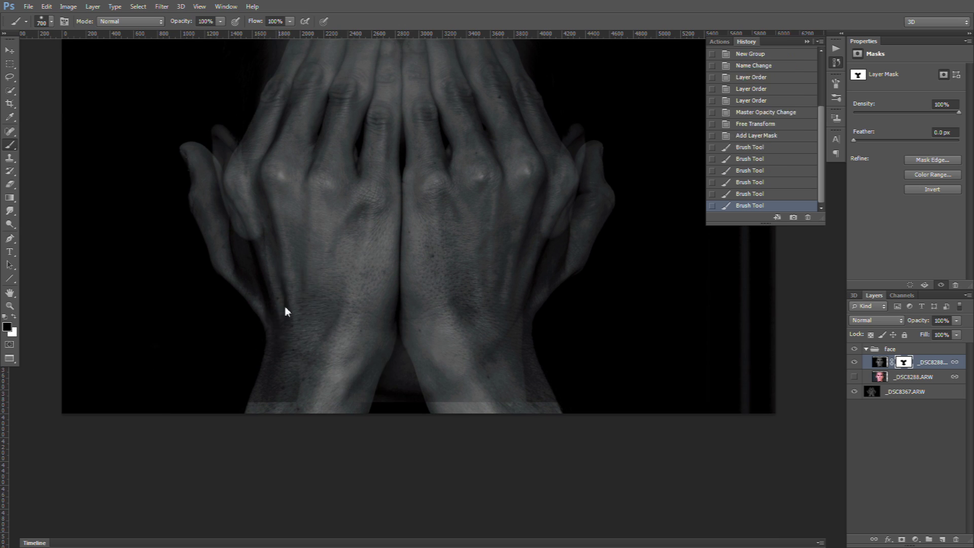
left_click_drag(440, 357, 462, 381)
left_click(576, 152)
left_click(230, 151)
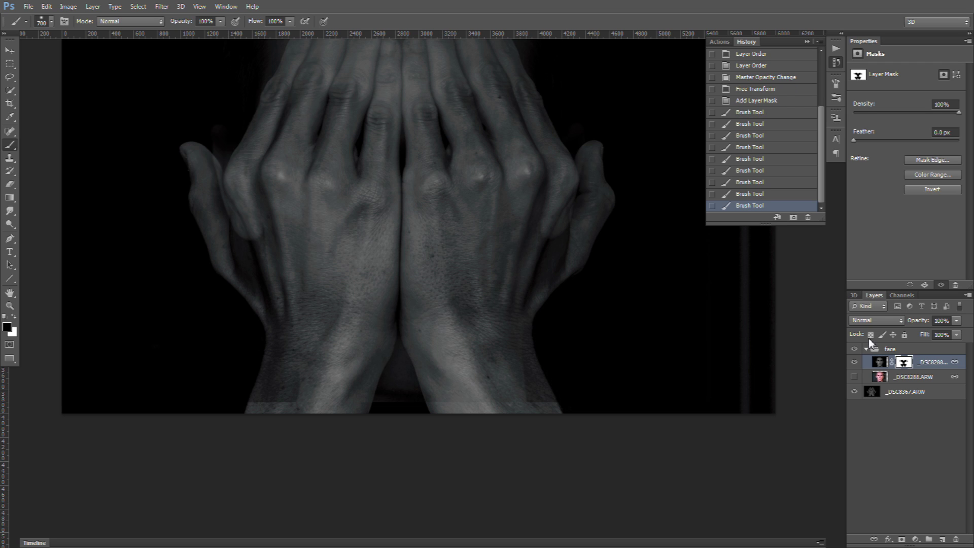
Step: Invert the layer mask and set the opacity of the face group to 100%
key("ctrl+i")
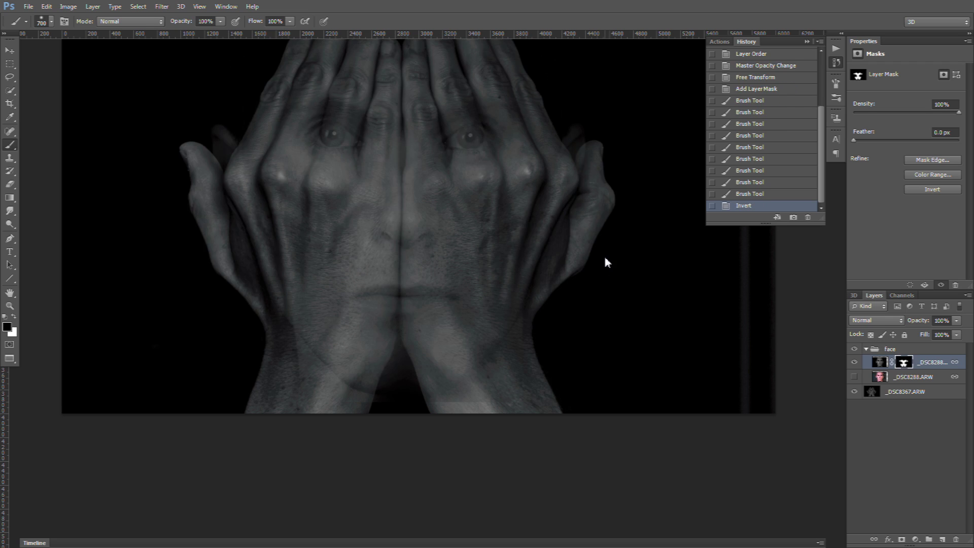
left_click(882, 350)
left_click(956, 320)
left_click_drag(964, 332, 972, 352)
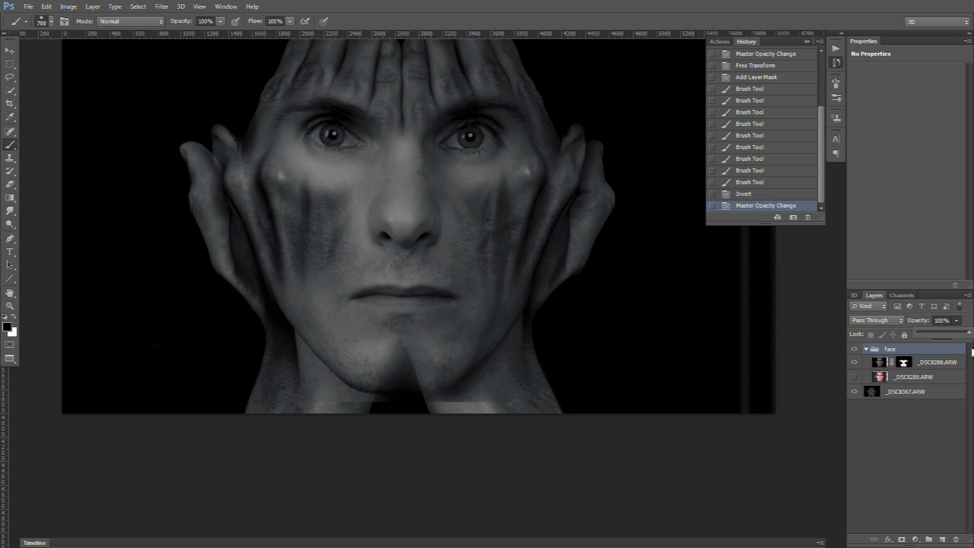
Step: Mask out the neck below the jawline and the gap between the wrists with a 250 px black brush
left_click_drag(400, 227, 385, 282)
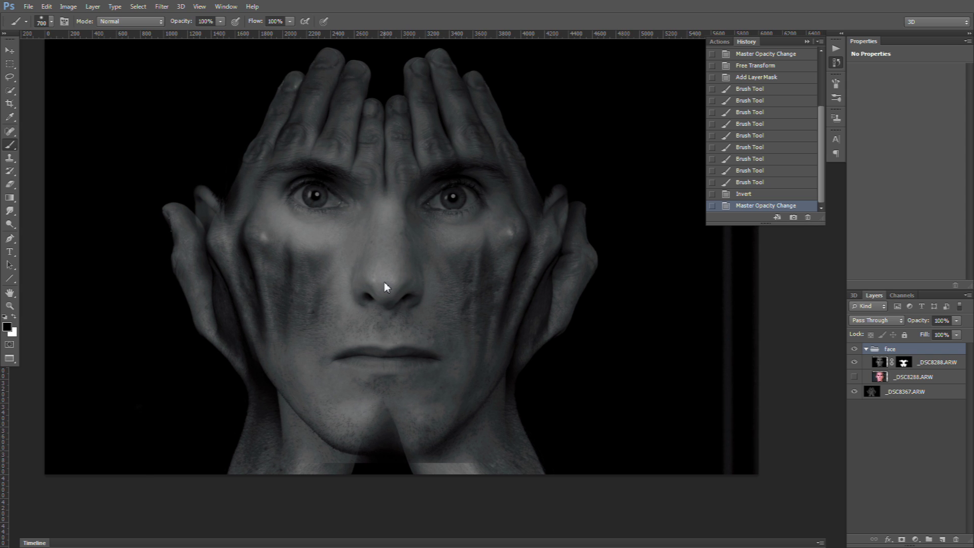
left_click(904, 362)
left_click(9, 306)
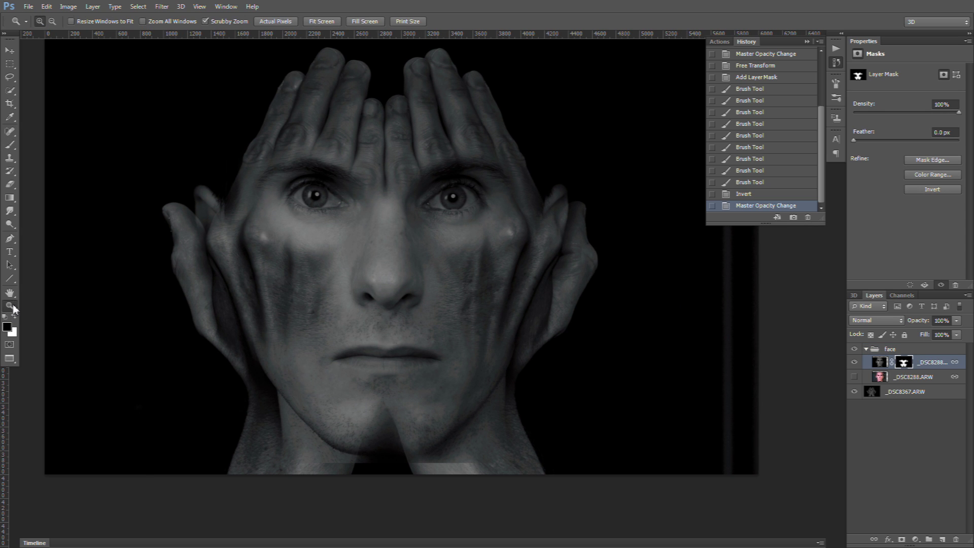
left_click(403, 417)
left_click(402, 417)
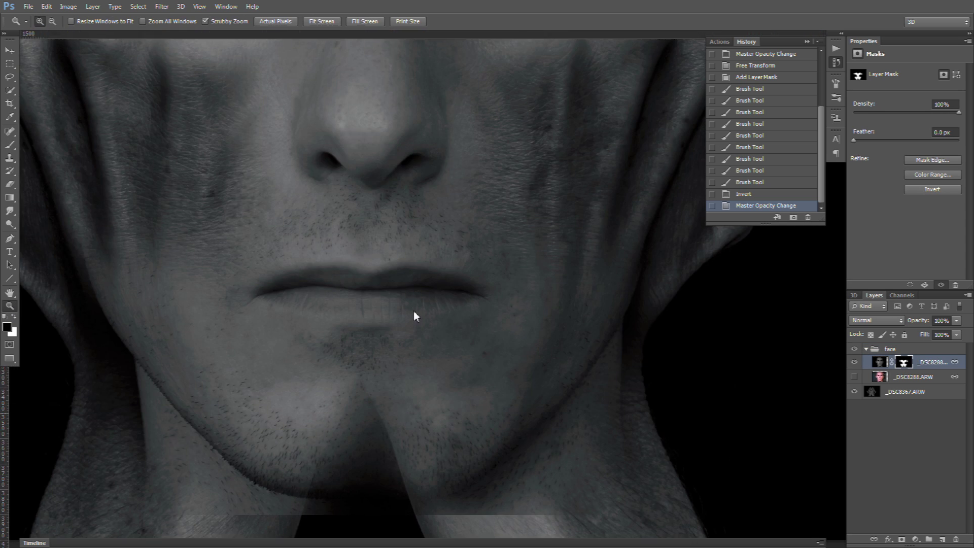
scroll(325, 299, "down", 3)
left_click(10, 144)
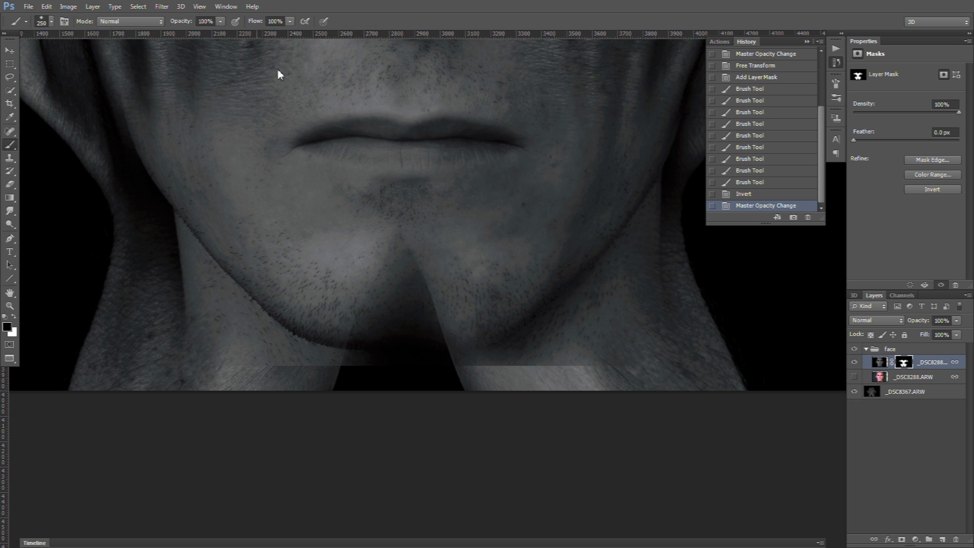
left_click_drag(176, 248, 213, 314)
mouse_move(376, 370)
left_mouse_down()
mouse_move(401, 272)
mouse_move(415, 352)
mouse_move(616, 333)
left_mouse_up()
mouse_move(660, 219)
left_mouse_down()
mouse_move(541, 342)
mouse_move(461, 401)
left_mouse_up()
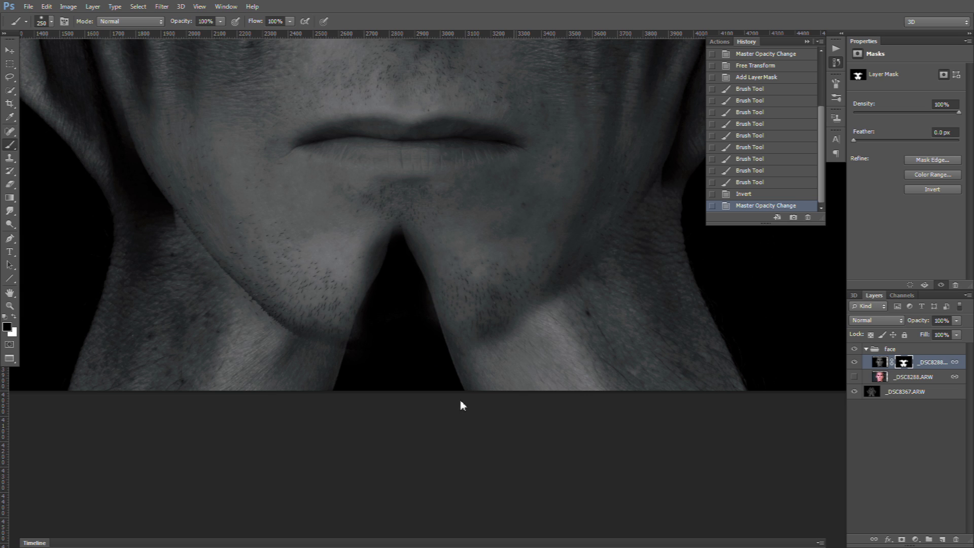
Step: Restore the jaw edge in white on the mask, and reveal the gap between the hands at the chin and below the nose in black
key("x")
left_click_drag(464, 326, 524, 274)
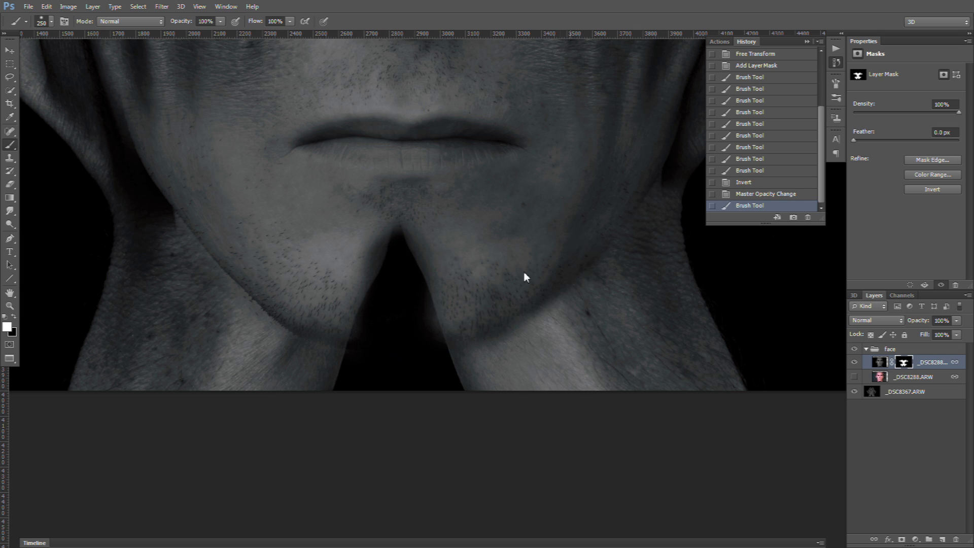
key("x")
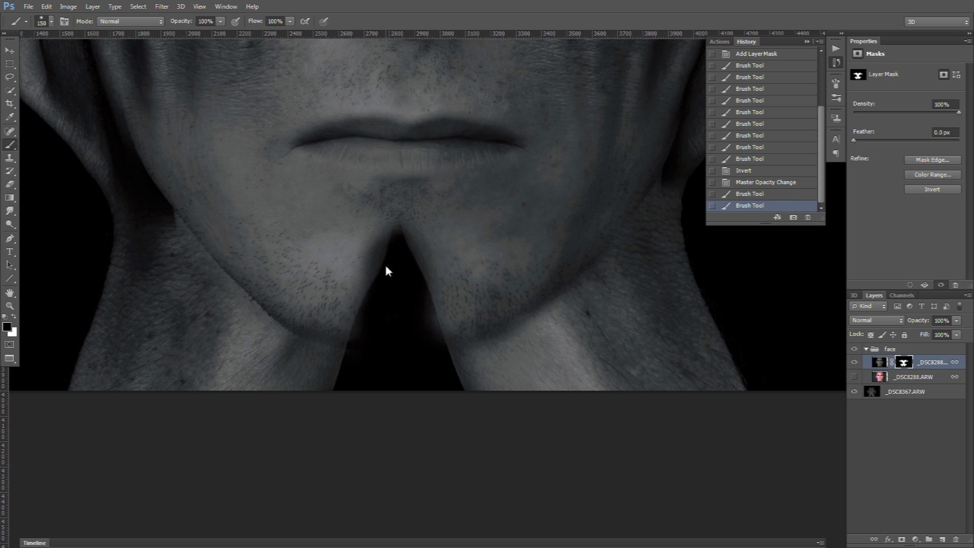
mouse_move(402, 194)
left_mouse_down()
mouse_move(399, 254)
mouse_move(402, 198)
left_mouse_up()
scroll(402, 203, "up", 5)
mouse_move(385, 356)
left_mouse_down()
mouse_move(390, 369)
mouse_move(370, 387)
left_mouse_up()
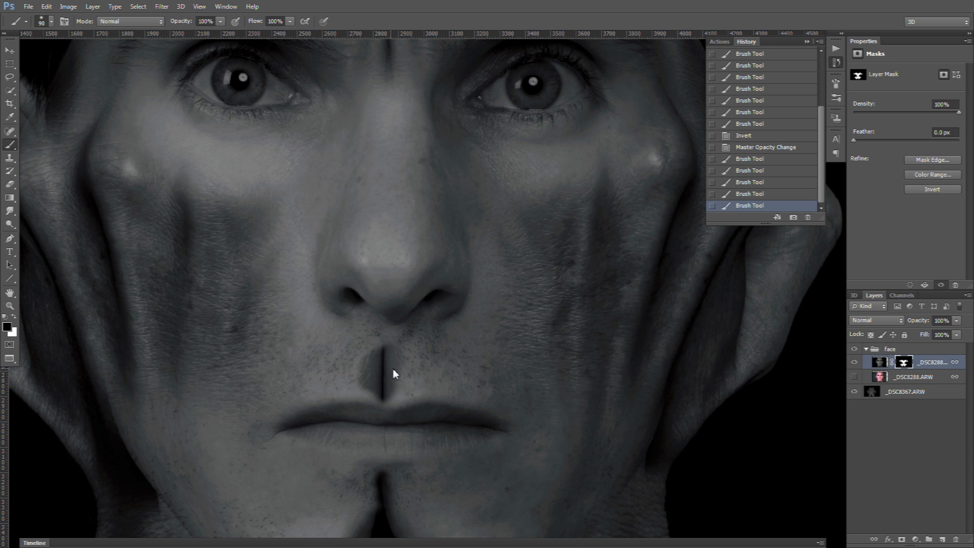
Step: Mask the face around the upper lip and beside the nose with a 400 px brush at 61% flow
left_click_drag(290, 21, 271, 37)
key("]")
mouse_move(404, 365)
left_mouse_down()
mouse_move(354, 385)
mouse_move(296, 359)
mouse_move(303, 347)
left_mouse_up()
left_click(304, 347)
left_click(486, 327)
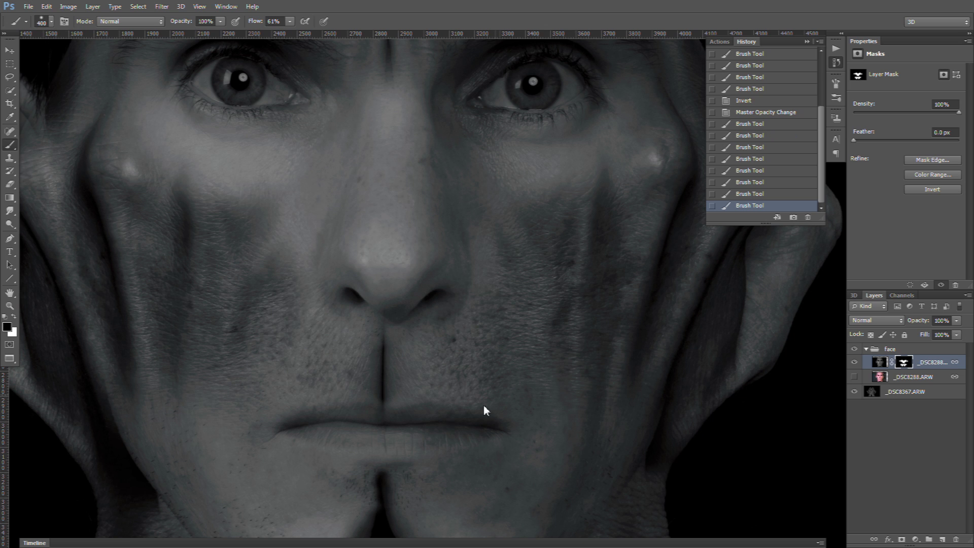
Step: Mask the face over the chin and along the nose bridge up between the eyebrows
scroll(561, 385, "down", 3)
mouse_move(417, 404)
left_mouse_down()
mouse_move(395, 512)
mouse_move(489, 236)
mouse_move(493, 363)
mouse_move(395, 406)
mouse_move(365, 381)
mouse_move(378, 334)
mouse_move(377, 375)
mouse_move(374, 316)
left_mouse_up()
scroll(491, 354, "up", 8)
mouse_move(372, 396)
left_mouse_down()
mouse_move(371, 428)
mouse_move(374, 354)
left_mouse_up()
left_click_drag(360, 260, 452, 137)
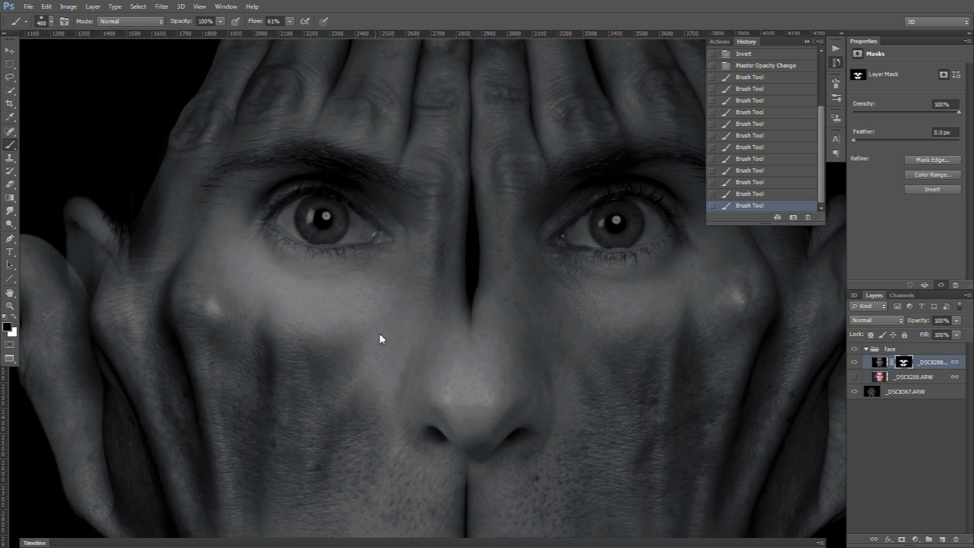
Step: Mask the cheeks below both eyes so the skin of the hands shows through
left_click_drag(381, 337, 345, 325)
left_click_drag(608, 358, 665, 324)
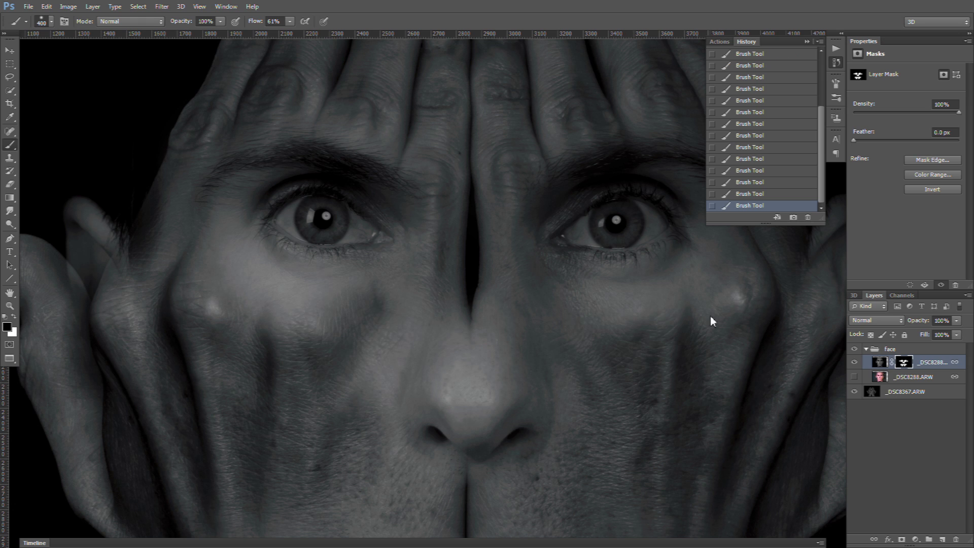
left_click_drag(326, 430, 296, 418)
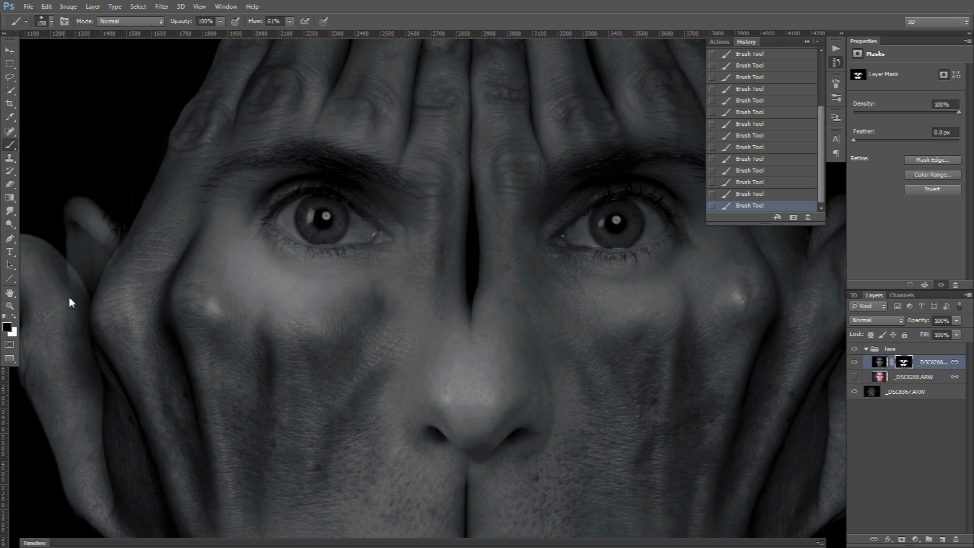
Step: Refine the face mask around the ear tips behind both thumbs, alternating between white and black paint
key("x")
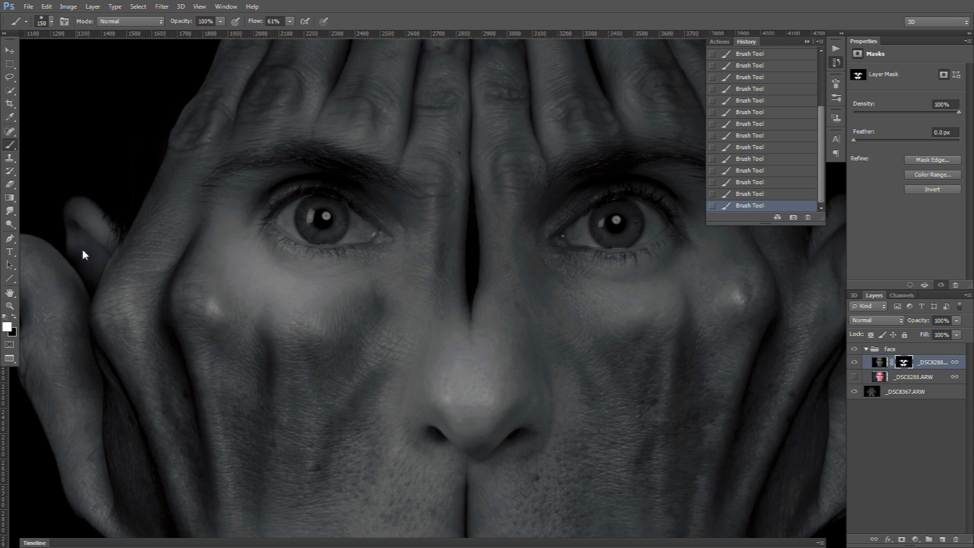
key("x")
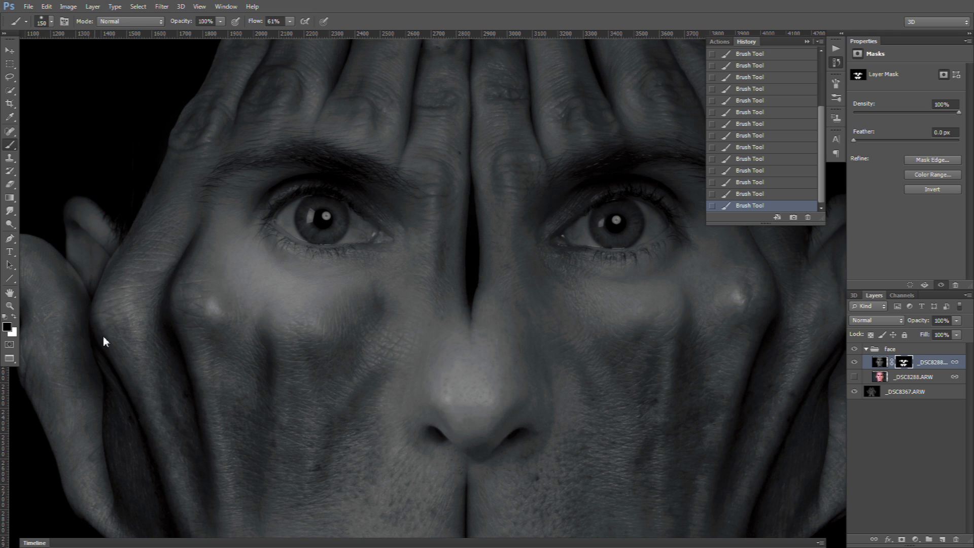
scroll(420, 254, "right", 10)
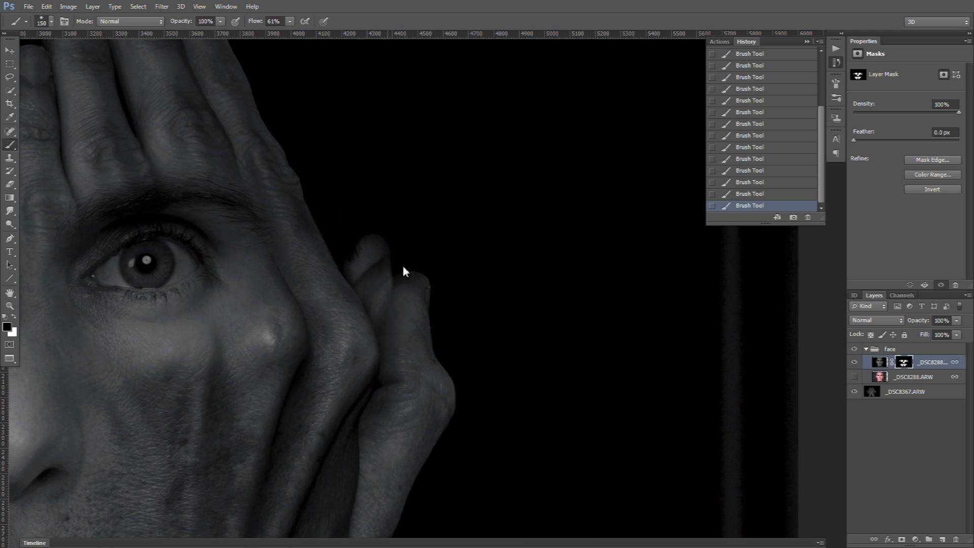
key("x")
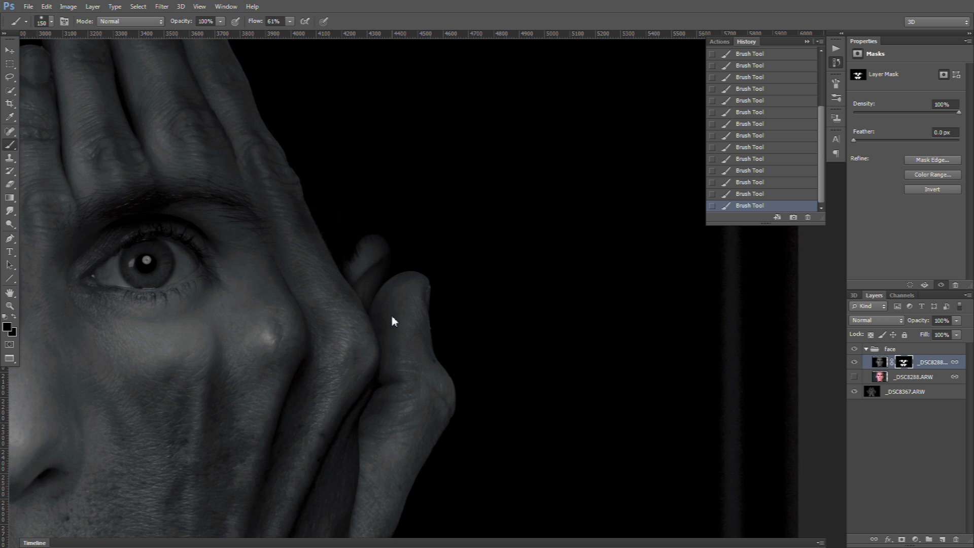
key("x")
Step: Restore the ear tip beside the thumb on the image's right side with a 45 px white brush on the mask
double_click(9, 306)
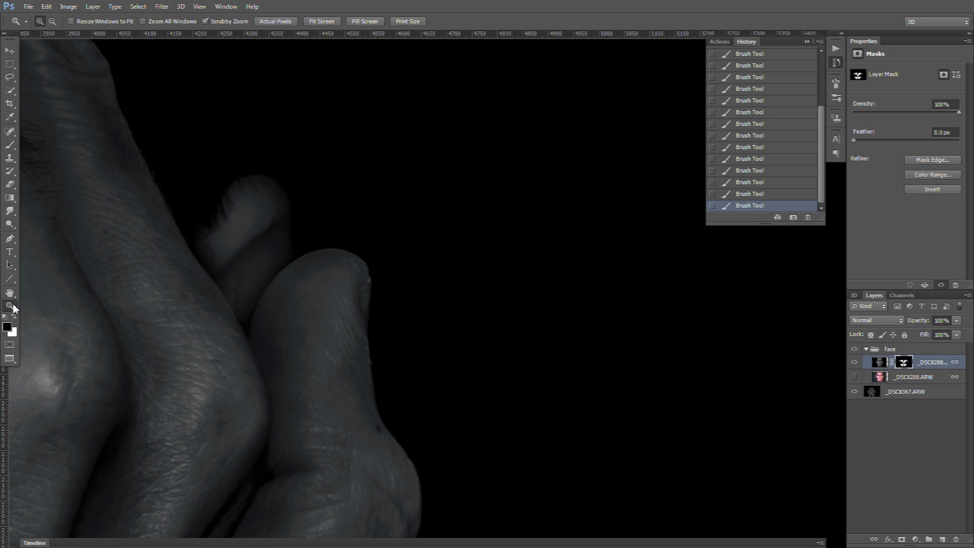
left_click_drag(204, 295, 284, 295)
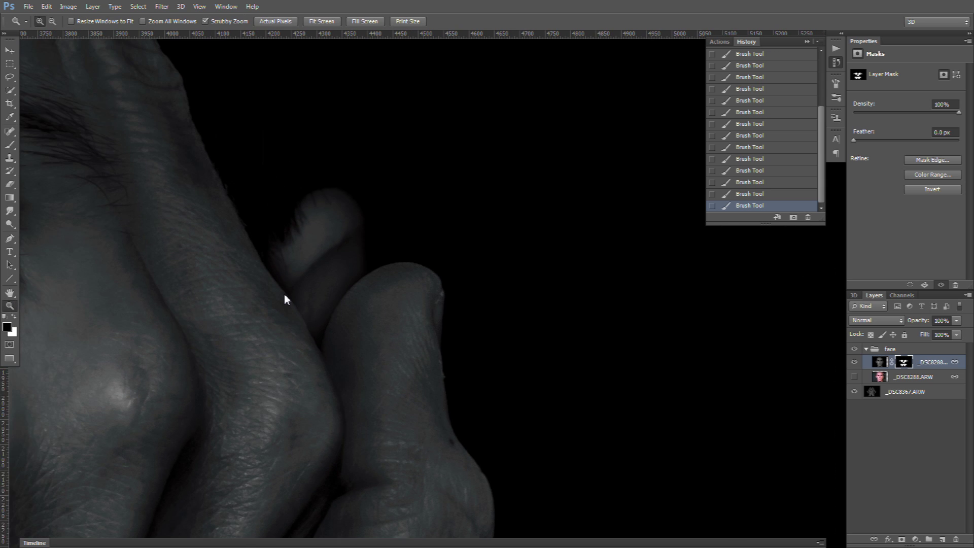
left_click(10, 145)
key("bracketleft")
key("x")
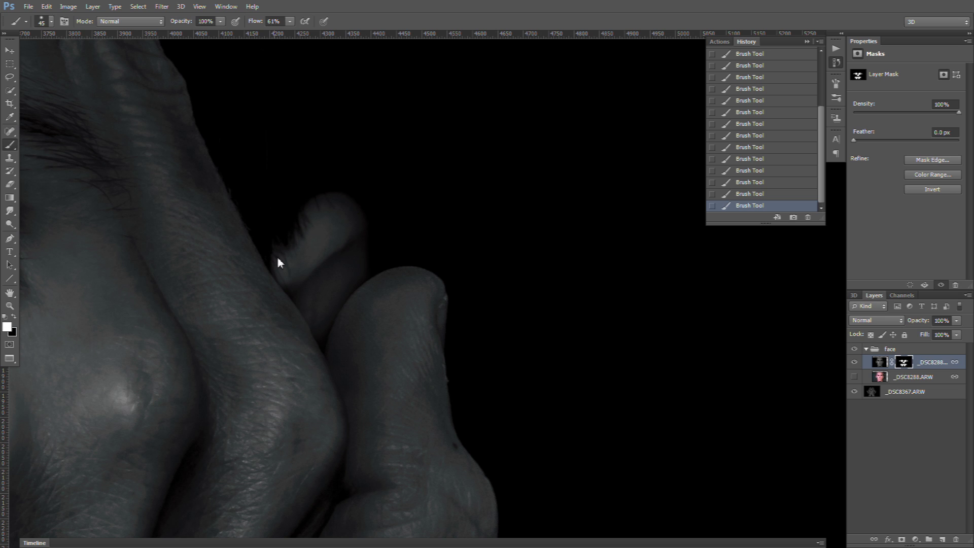
left_click_drag(326, 291, 342, 295)
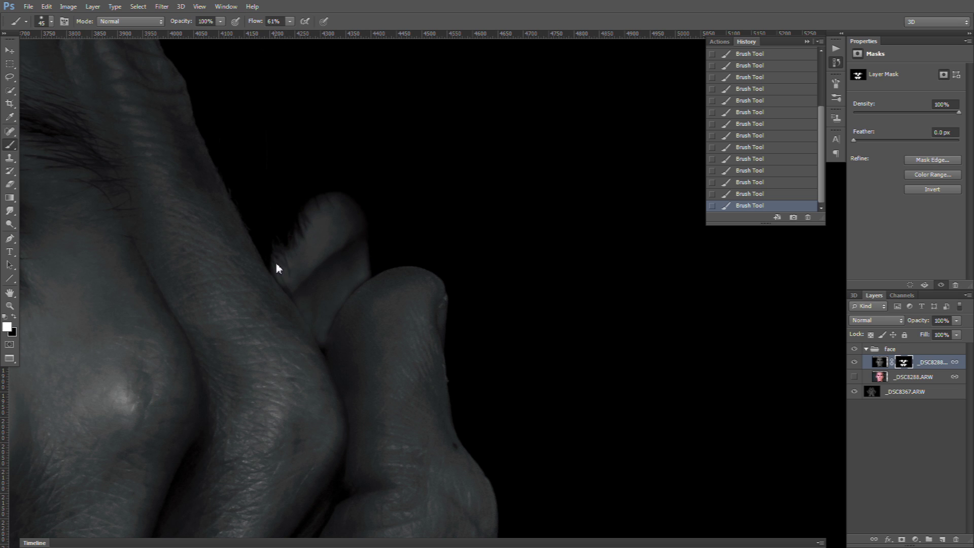
Step: Move the hidden colour face layer _DSC8288.ARW above the masked face layer in the face group and preview it
double_click(9, 292)
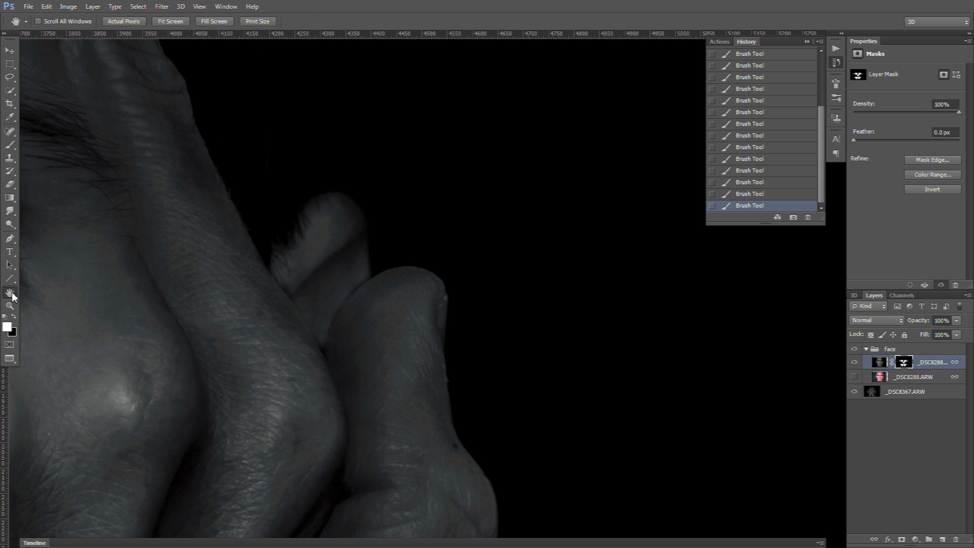
left_click_drag(537, 397, 467, 360)
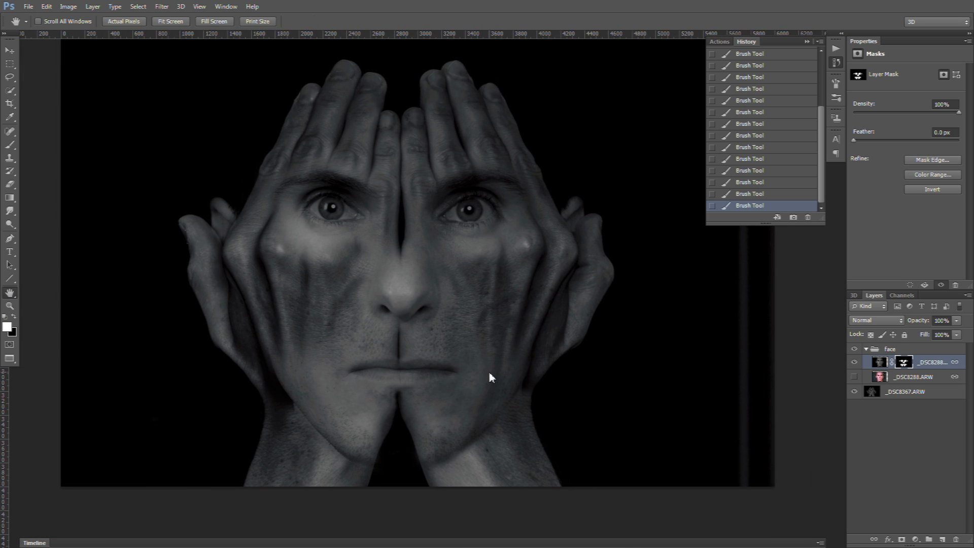
left_click_drag(462, 199, 452, 256)
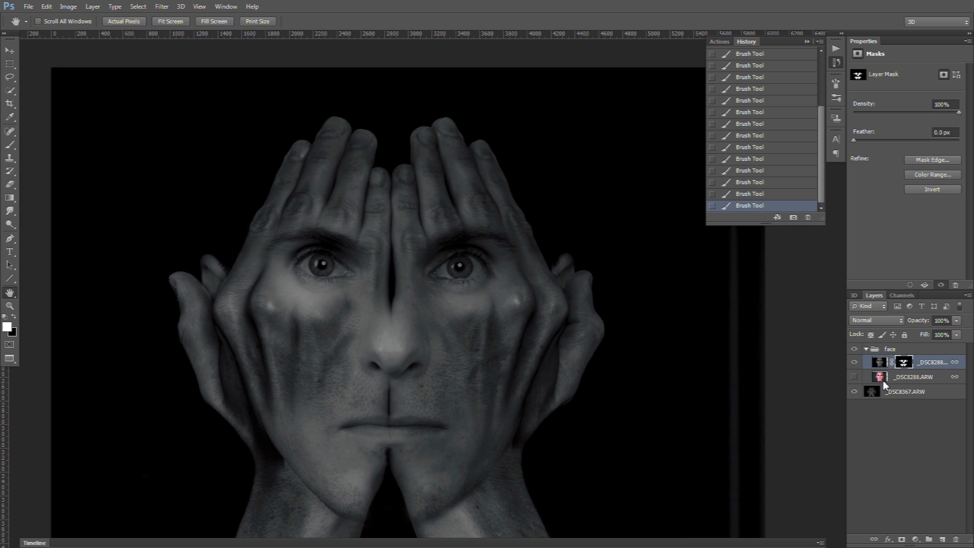
left_click_drag(911, 377, 906, 360)
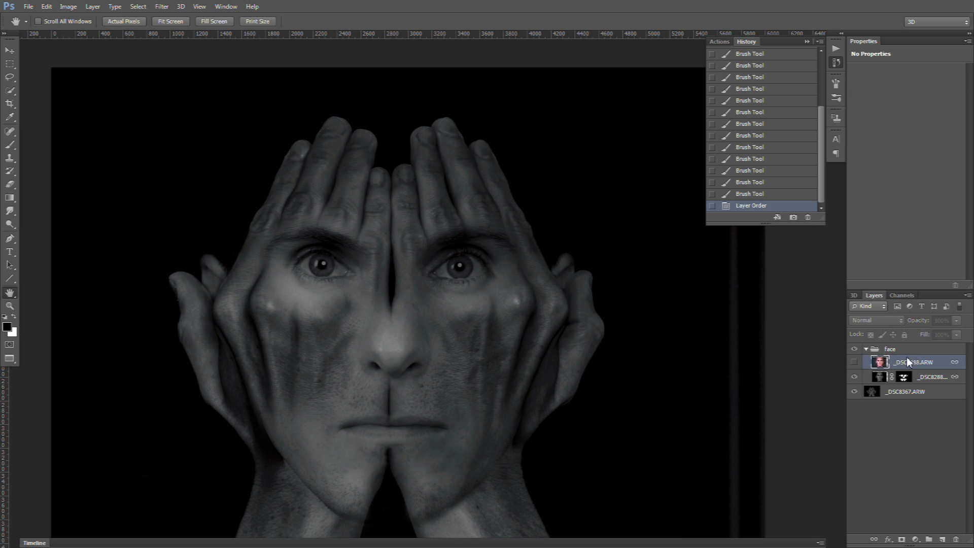
left_click(855, 361)
left_click(855, 361)
Step: Add a layer mask to the colour face layer, invert it to black and turn the layer's visibility on
left_click(902, 539)
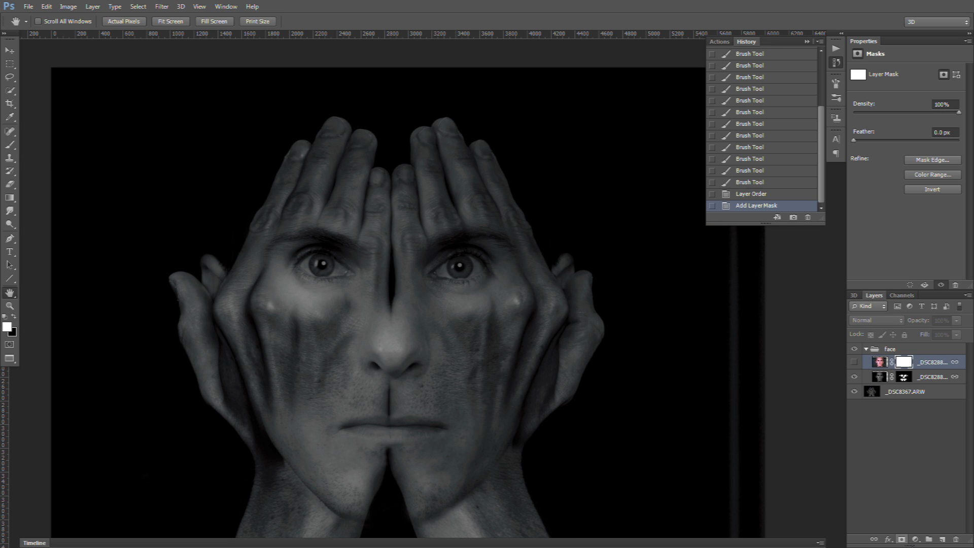
key("ctrl+i")
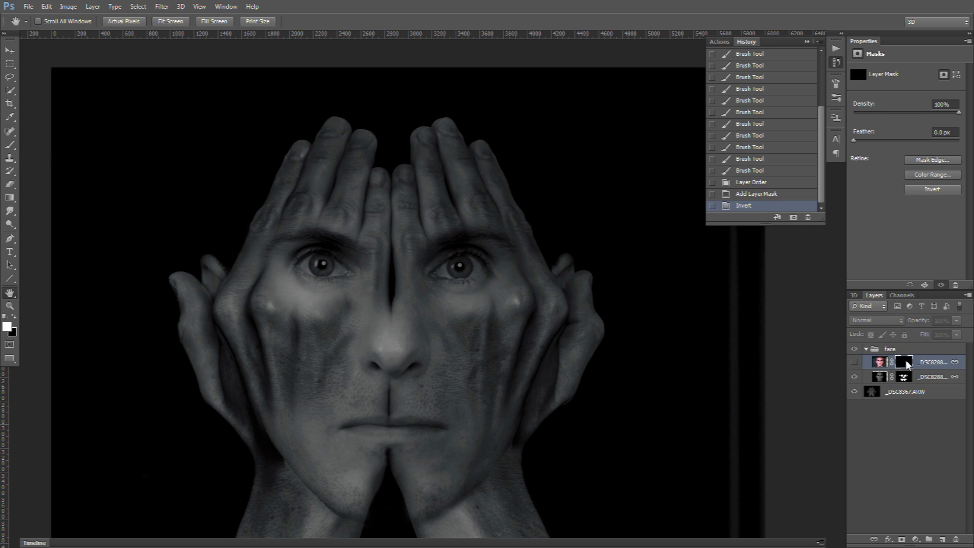
left_click(856, 363)
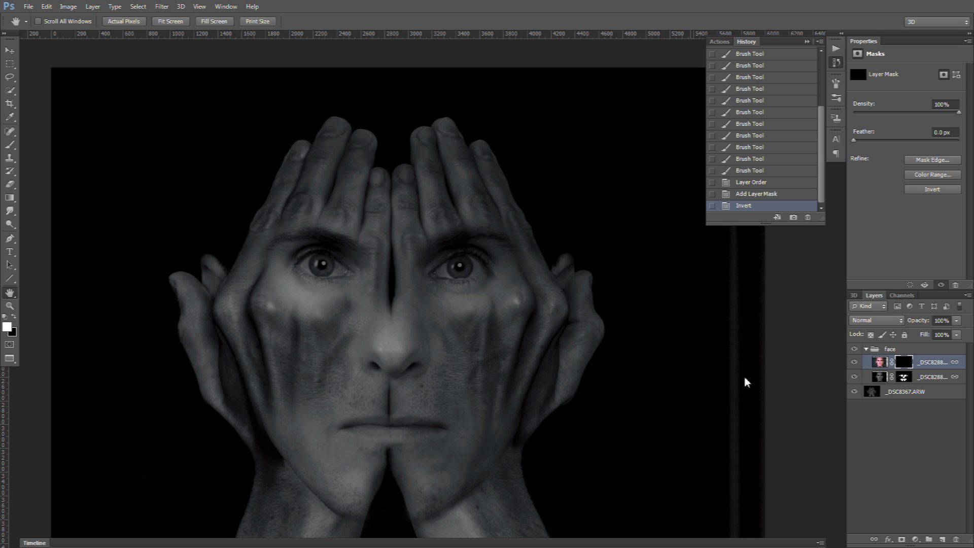
Step: Paint both irises in white on the colour layer's mask to bring back their blue colour
left_click(10, 145)
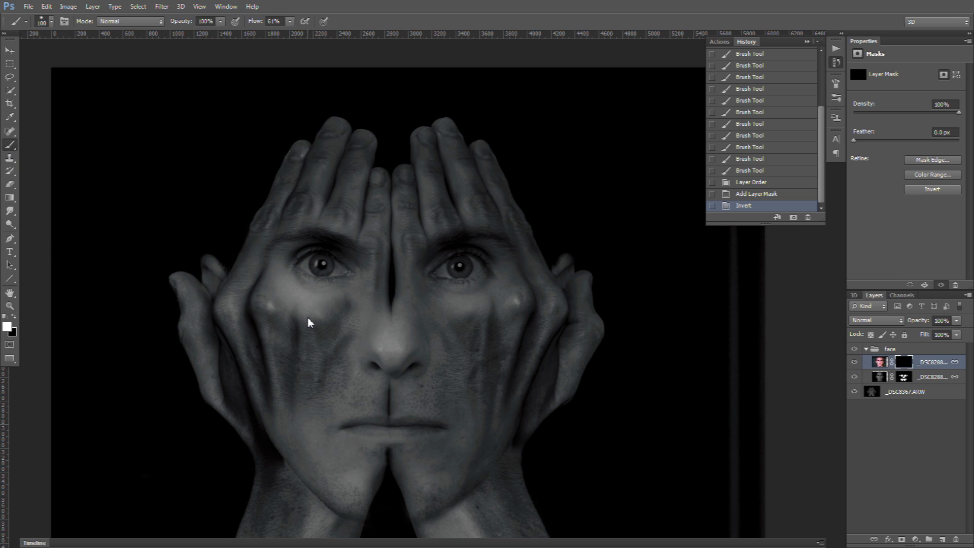
left_click(9, 305)
left_click(312, 293)
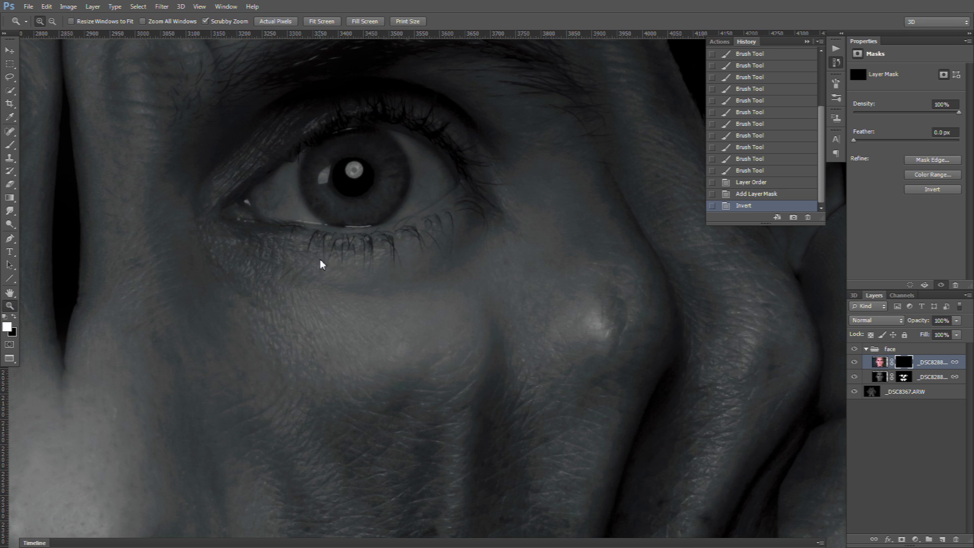
left_click_drag(321, 264, 392, 348)
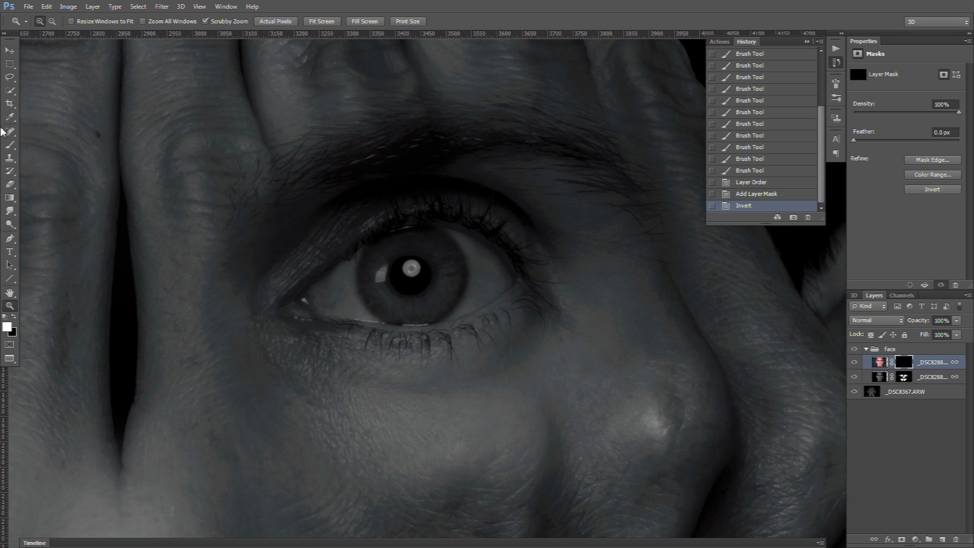
left_click(10, 145)
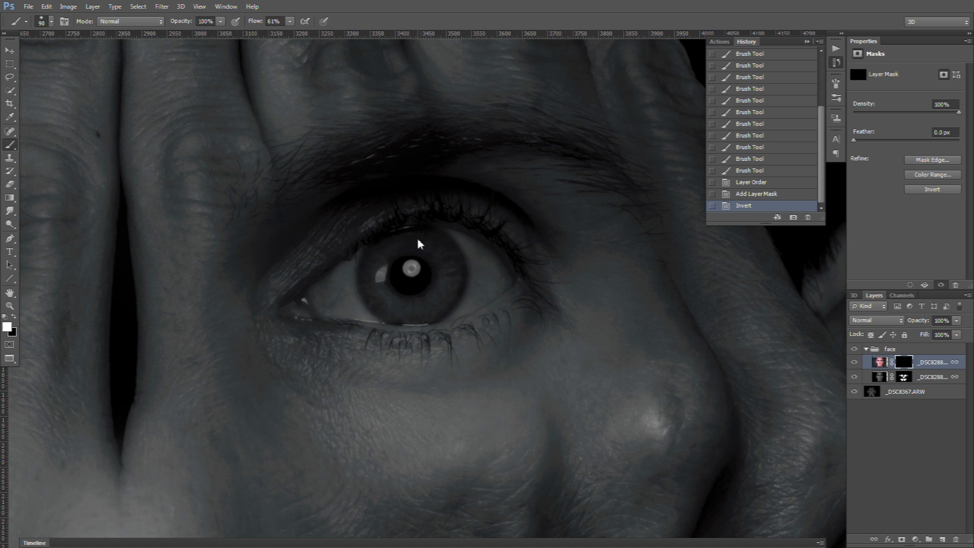
mouse_move(412, 243)
left_mouse_down()
mouse_move(380, 263)
mouse_move(374, 285)
mouse_move(403, 312)
mouse_move(444, 303)
mouse_move(454, 279)
mouse_move(442, 254)
left_mouse_up()
scroll(348, 282, "left", 10)
mouse_move(336, 275)
left_mouse_down()
mouse_move(322, 241)
mouse_move(298, 243)
mouse_move(279, 271)
mouse_move(295, 305)
mouse_move(324, 309)
mouse_move(347, 298)
mouse_move(353, 255)
mouse_move(326, 246)
mouse_move(391, 314)
mouse_move(377, 227)
mouse_move(365, 252)
left_mouse_up()
Step: Mask the colour spilling past the iris of the image's left eye with a 40 px black brush
key("x")
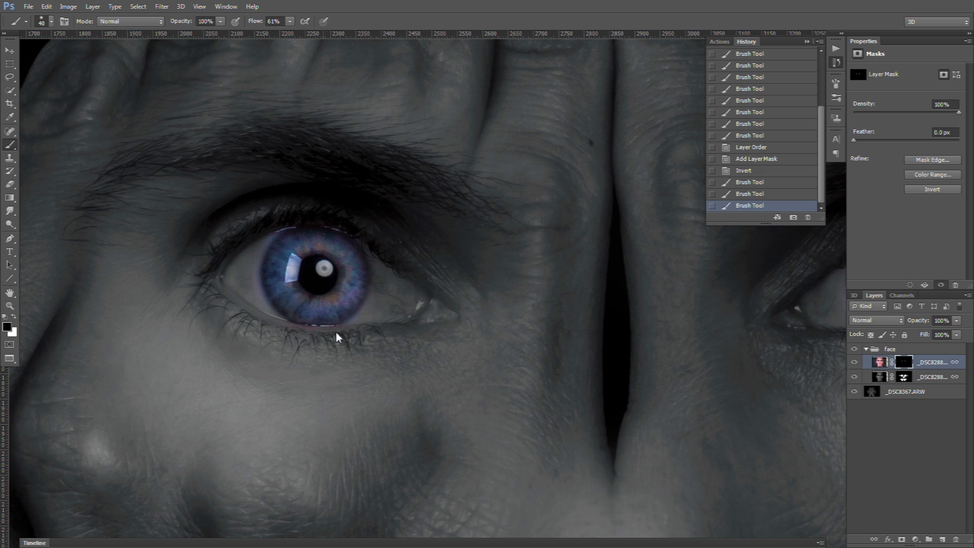
mouse_move(276, 337)
left_mouse_down()
mouse_move(284, 333)
mouse_move(271, 318)
left_mouse_up()
left_click_drag(284, 220, 285, 243)
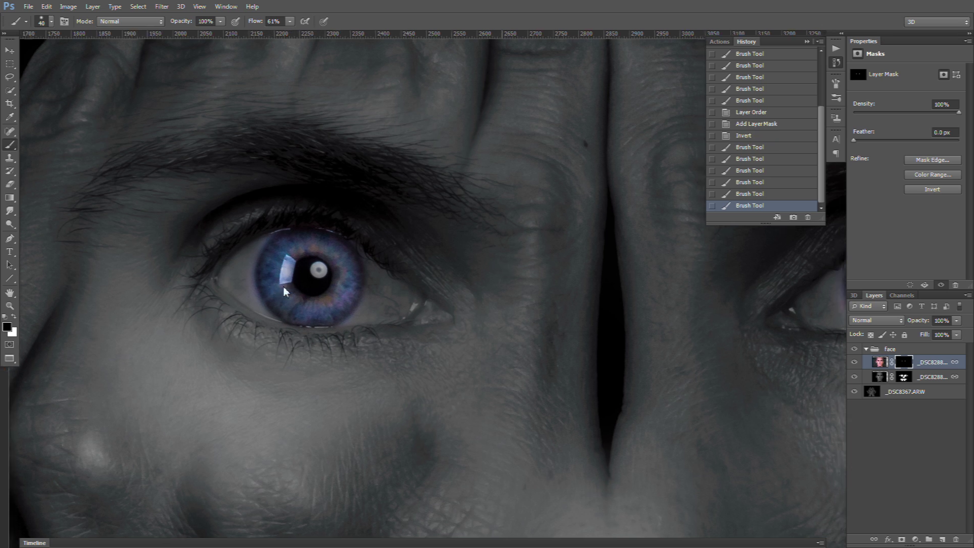
Step: Mask the pink colour on the eyelids and eye white around the image's right iris in black
scroll(285, 261, "right", 10)
scroll(349, 303, "left", 4)
scroll(507, 265, "down", 1)
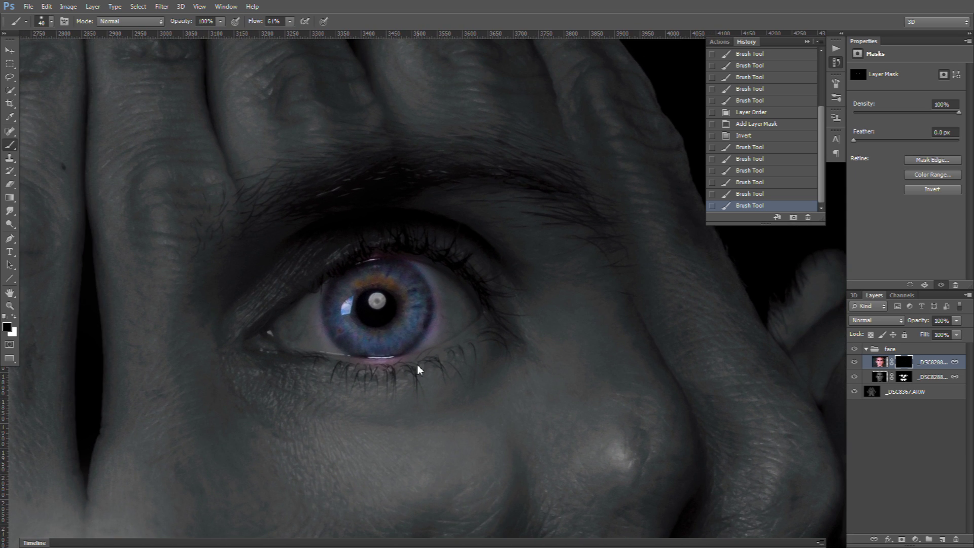
mouse_move(359, 373)
left_mouse_down()
mouse_move(363, 362)
mouse_move(408, 370)
mouse_move(444, 304)
mouse_move(434, 278)
left_mouse_up()
mouse_move(326, 295)
left_mouse_down()
mouse_move(315, 307)
mouse_move(328, 350)
mouse_move(355, 375)
left_mouse_up()
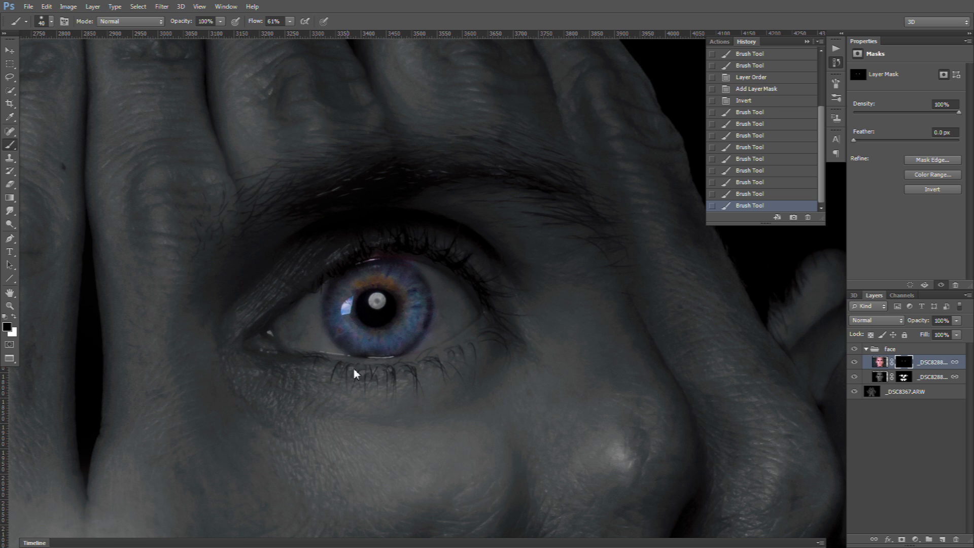
left_click_drag(447, 323, 440, 335)
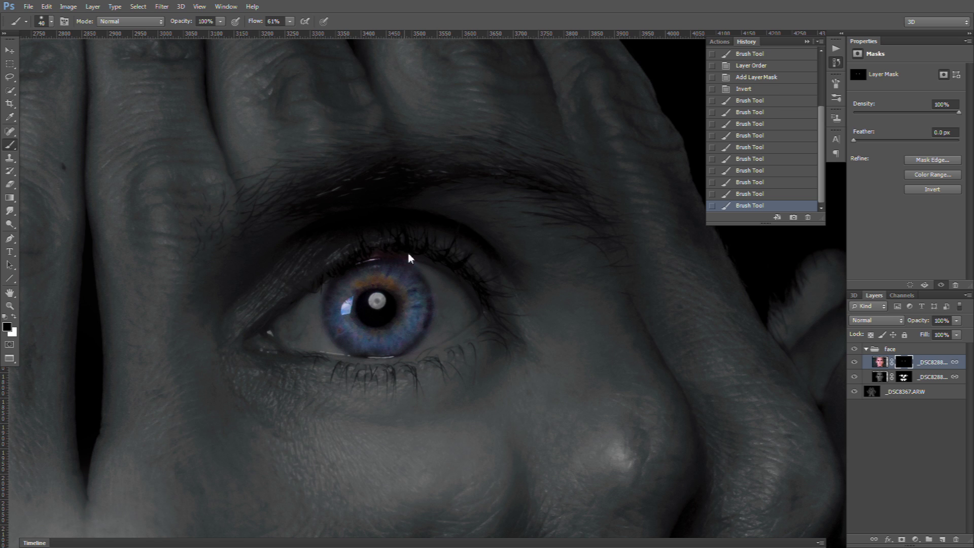
left_click(385, 254)
Step: Reduce the colour eye layer's opacity to 72% with the whole image in view
double_click(9, 293)
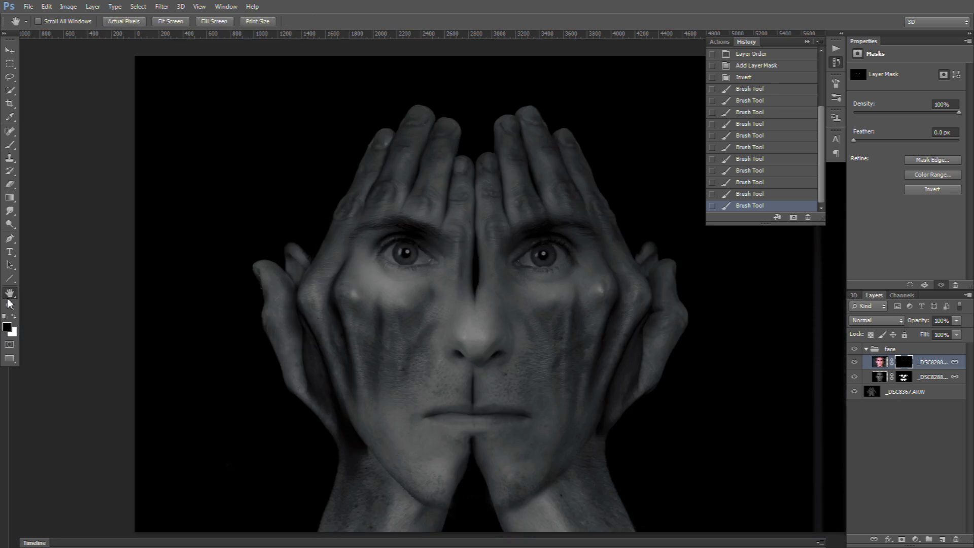
left_click(956, 320)
left_click_drag(956, 333, 944, 339)
left_click_drag(588, 279, 533, 257)
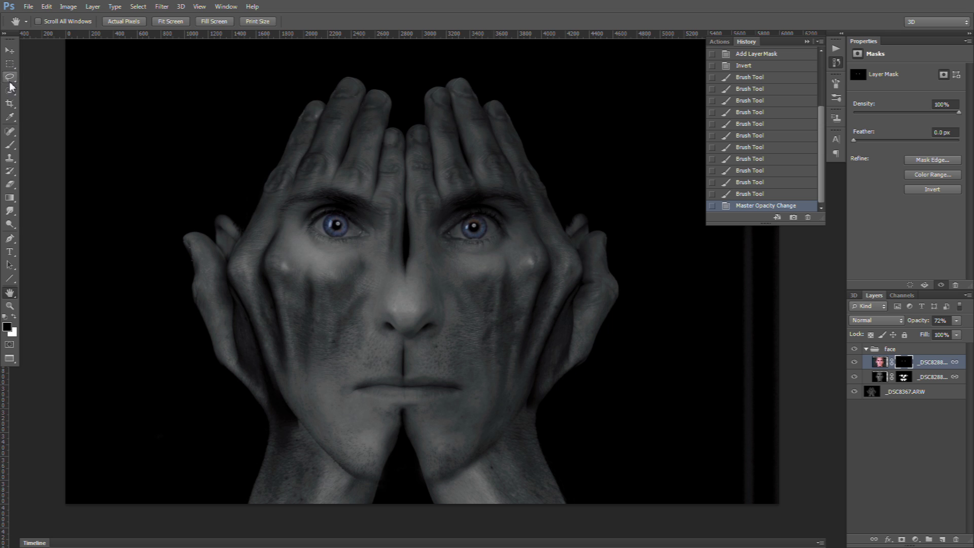
Step: Crop the image to a 4 x 3 ratio around the face and hands, cutting off the bright strip beside them
left_click(9, 103)
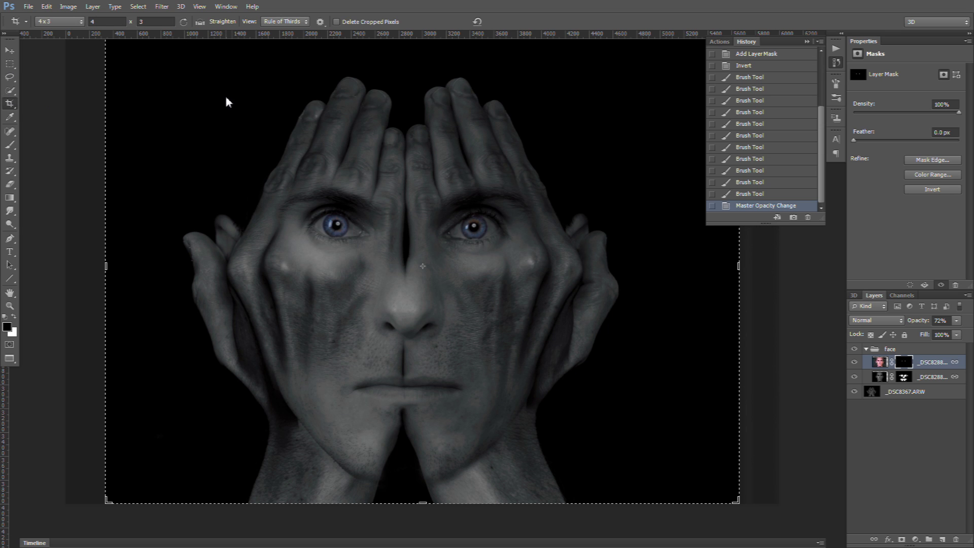
left_click_drag(227, 100, 212, 159)
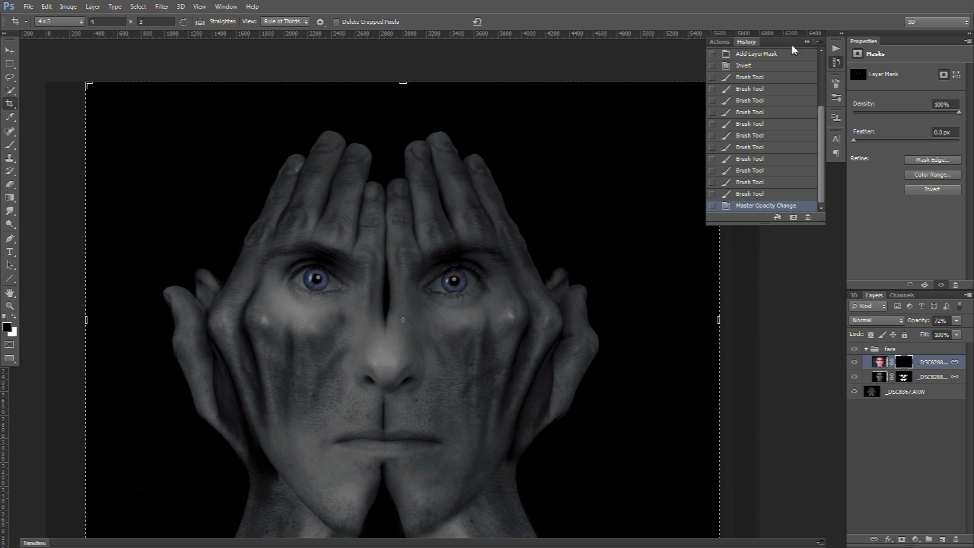
left_click(807, 42)
left_click_drag(718, 87, 702, 104)
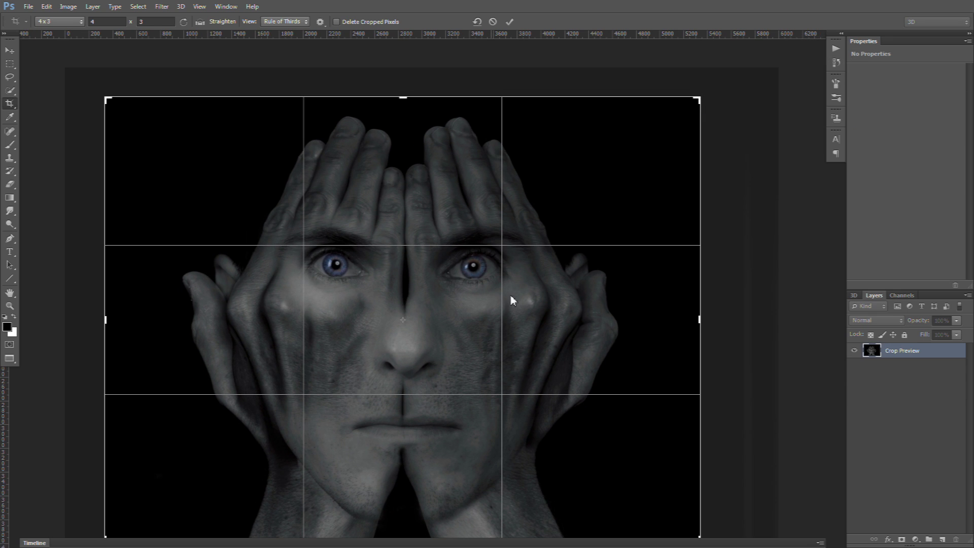
left_click_drag(506, 248, 501, 248)
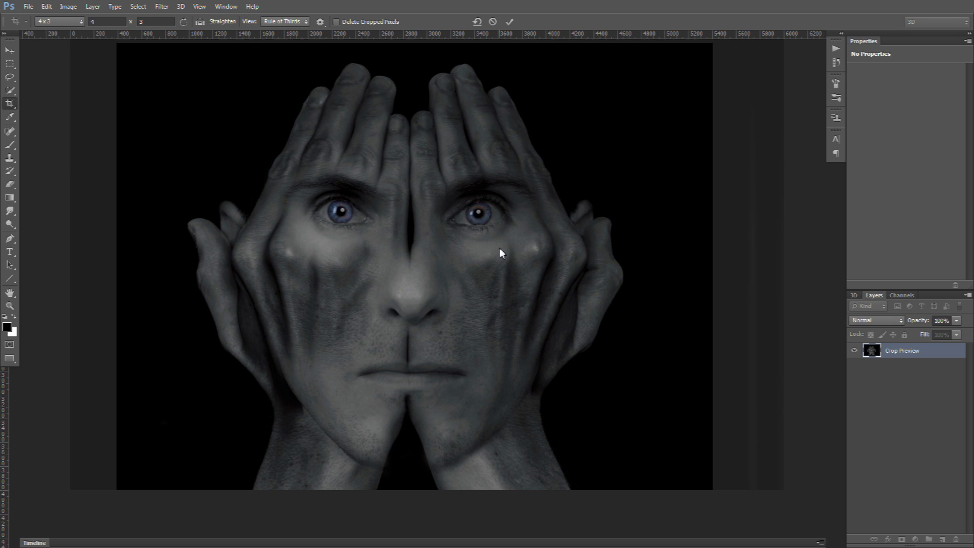
left_click(509, 21)
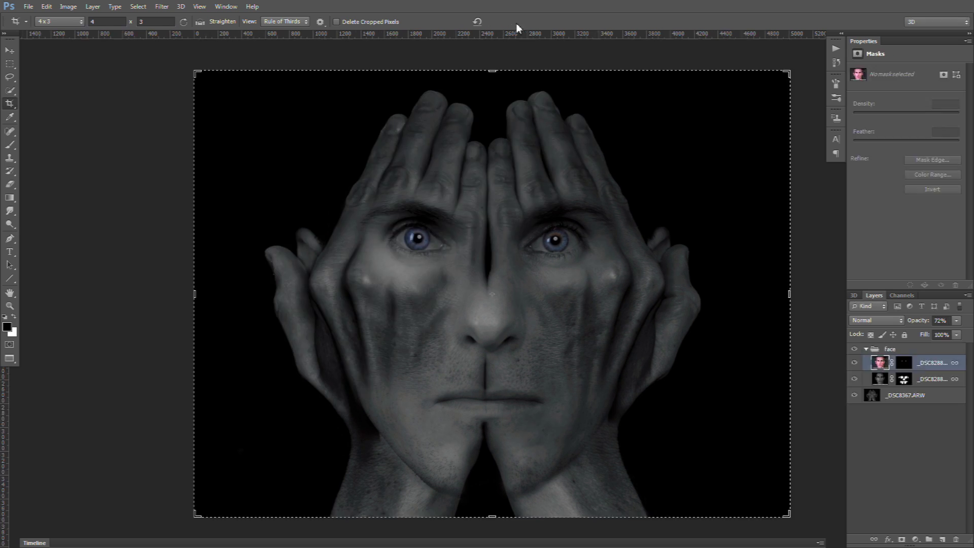
left_click(10, 292)
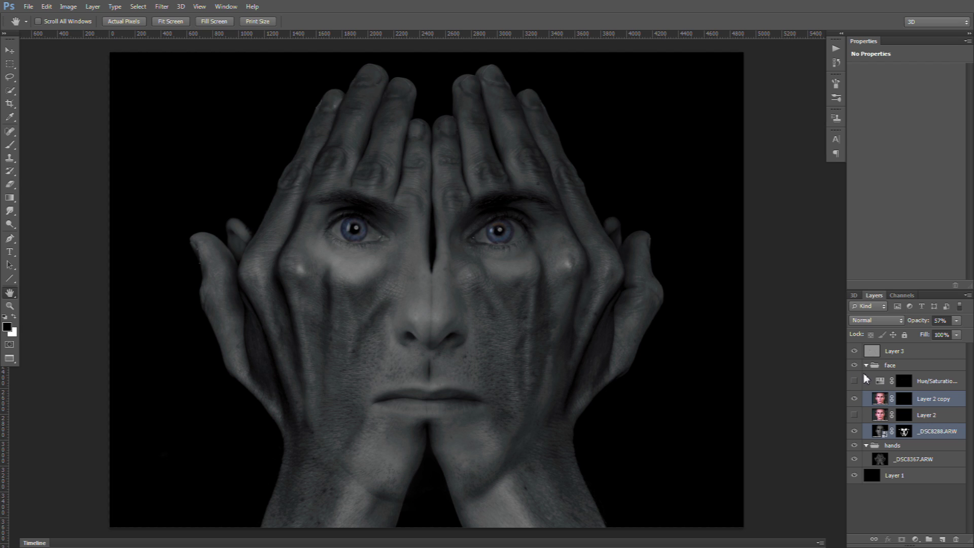
Step: Compare the finished composite with and without the 50% Overlay grey layer Layer 3
left_click(889, 352)
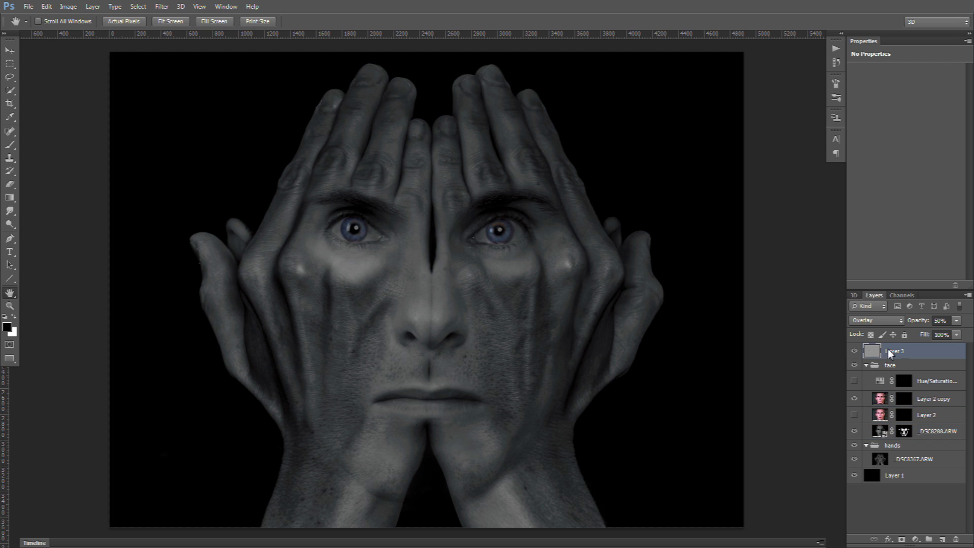
left_click(855, 352)
left_click(855, 352)
left_click(855, 351)
left_click(855, 351)
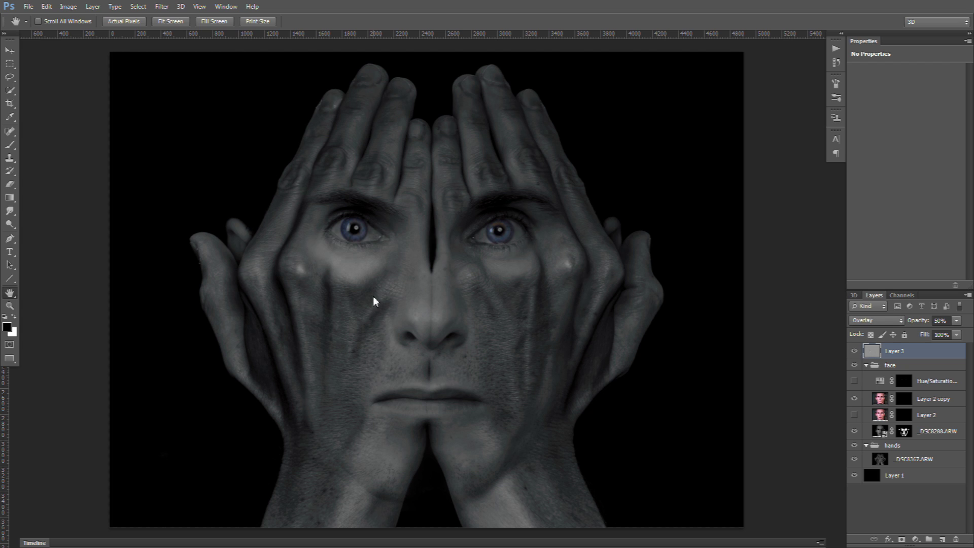